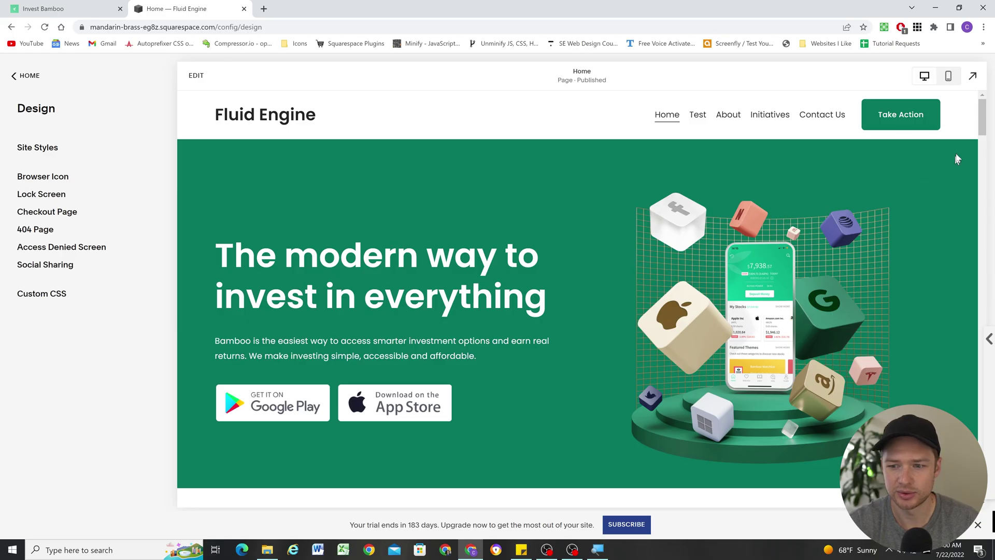
Review the finished desktop homepage sections, then enter the Home page editor
drag(983, 113, 993, 282)
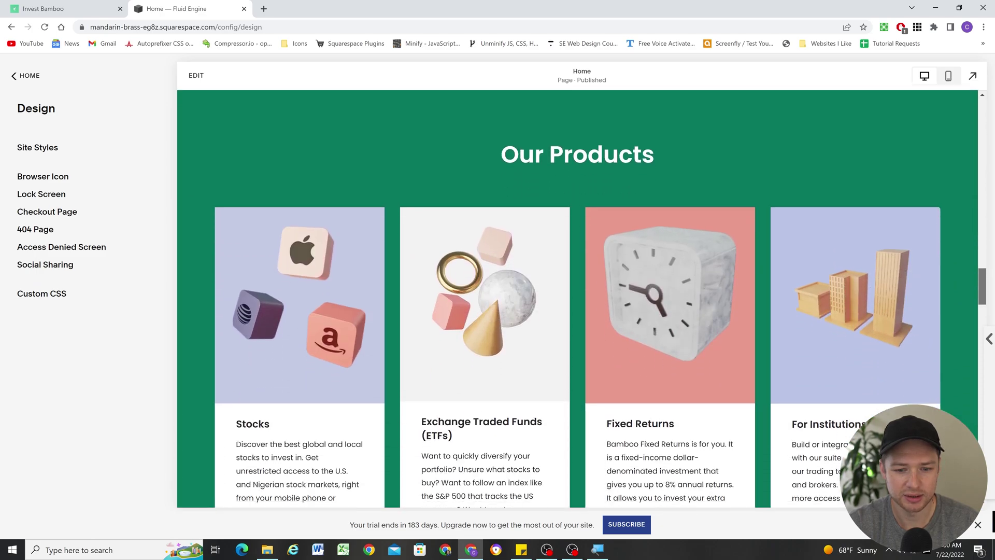
scroll(900, 222, down, 2)
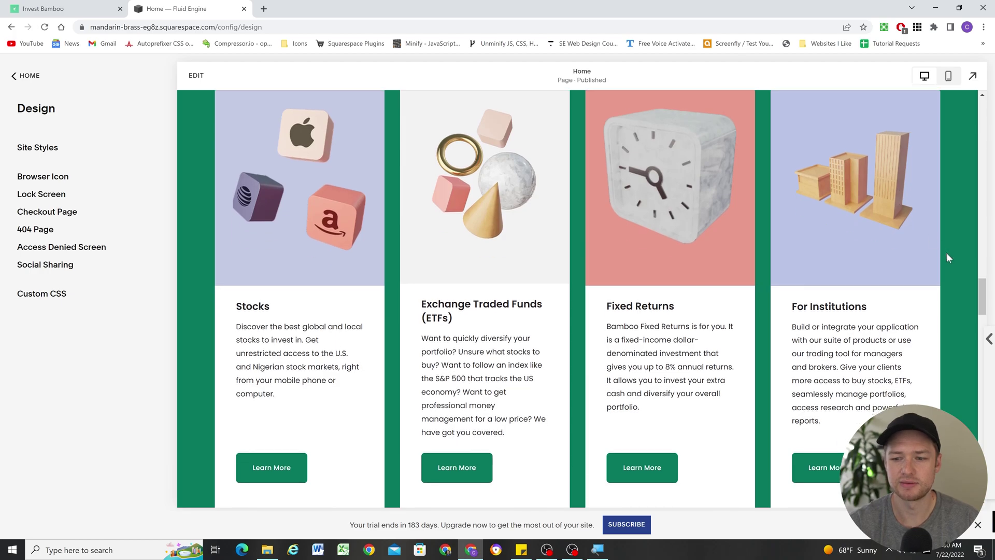
scroll(947, 253, down, 10)
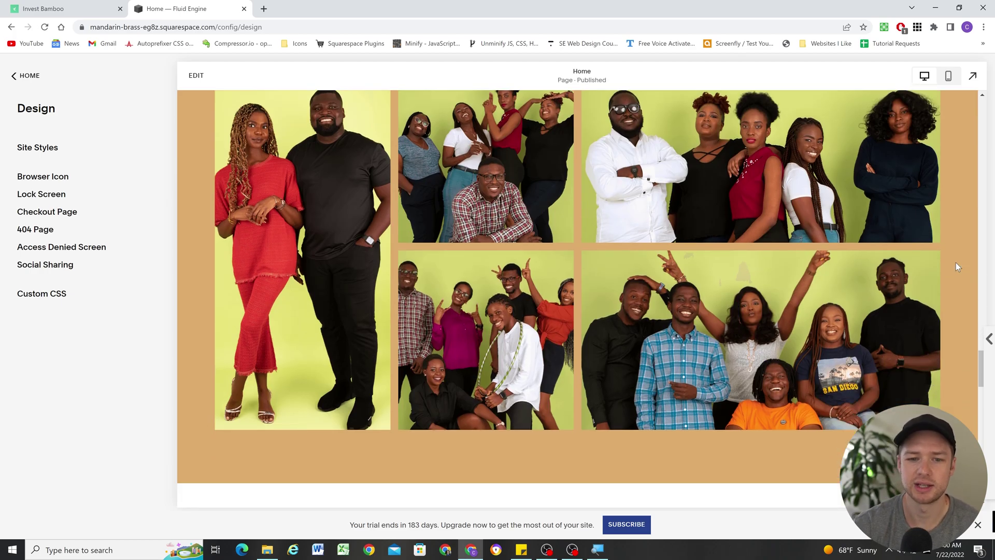
scroll(956, 262, down, 10)
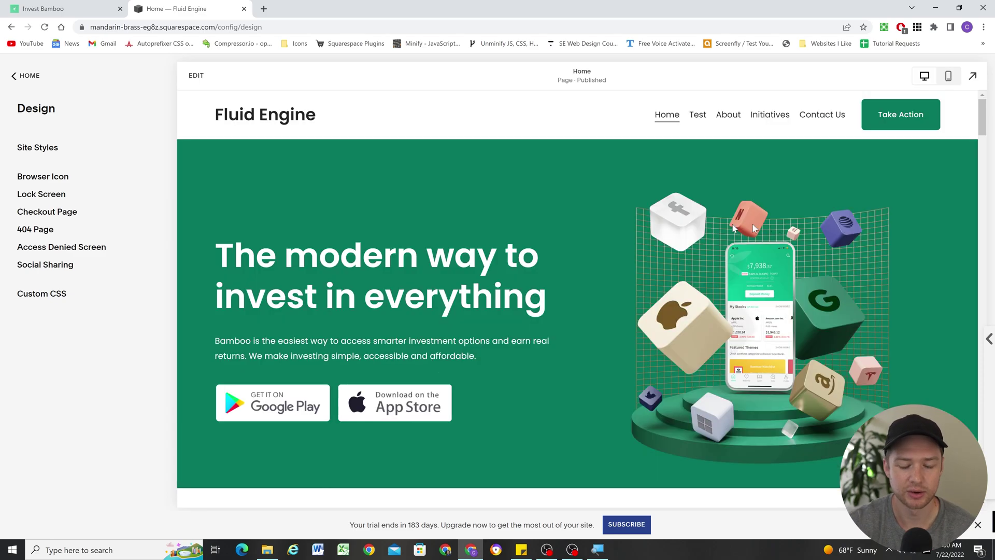
click(196, 76)
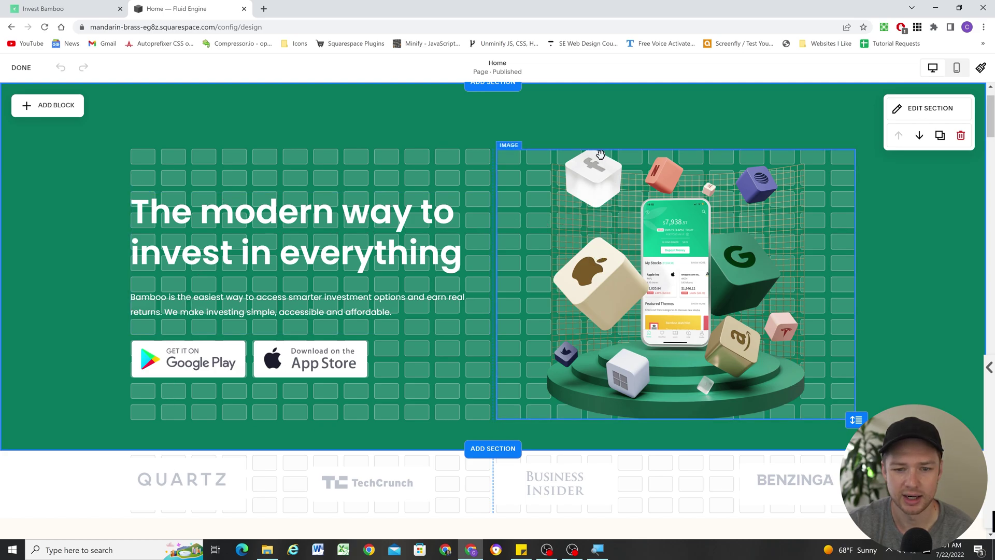
scroll(593, 265, up, 1)
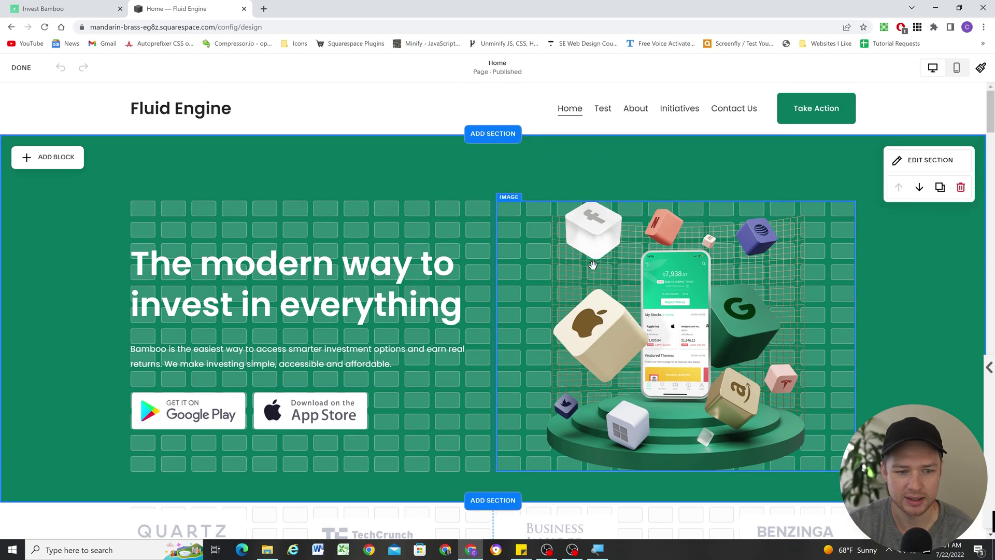
click(57, 9)
scroll(390, 252, up, 15)
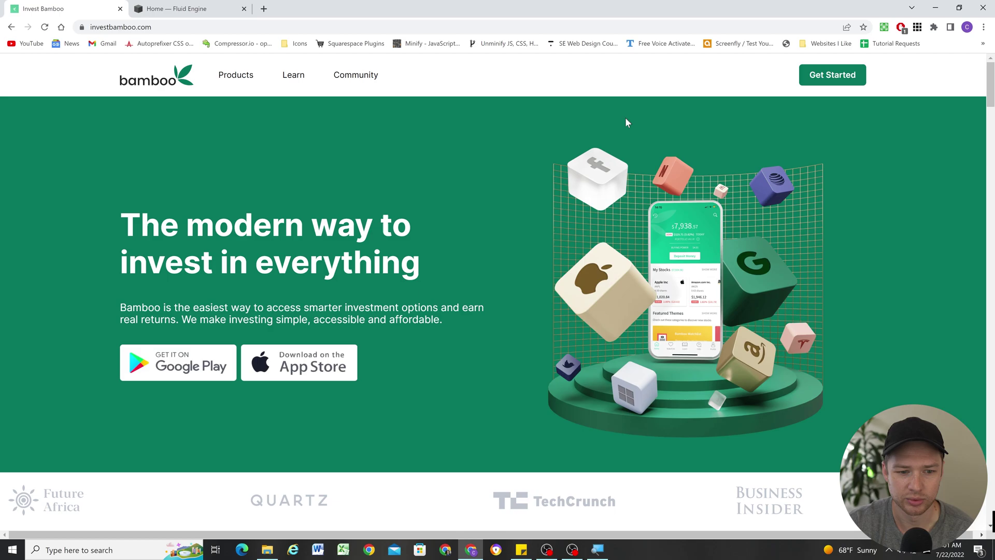
click(208, 8)
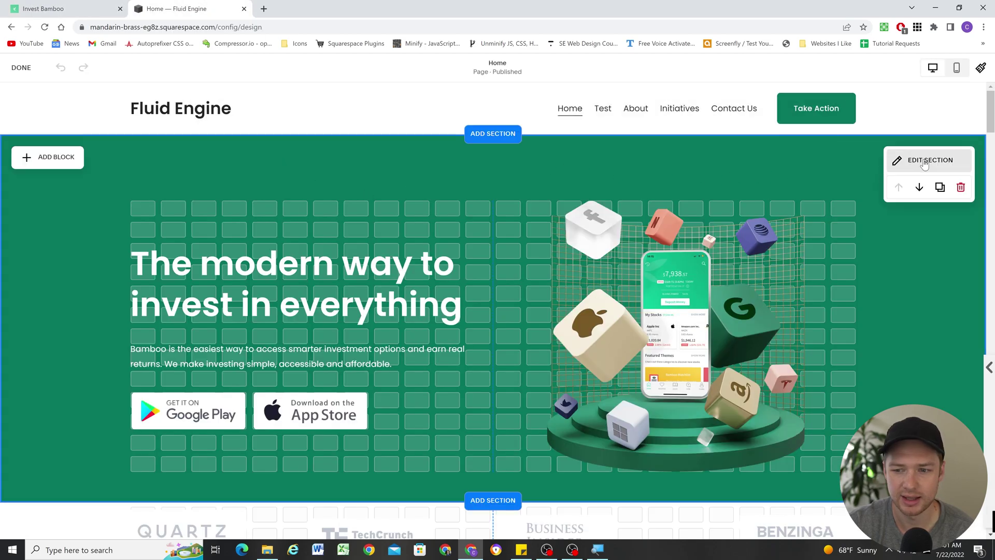
click(924, 162)
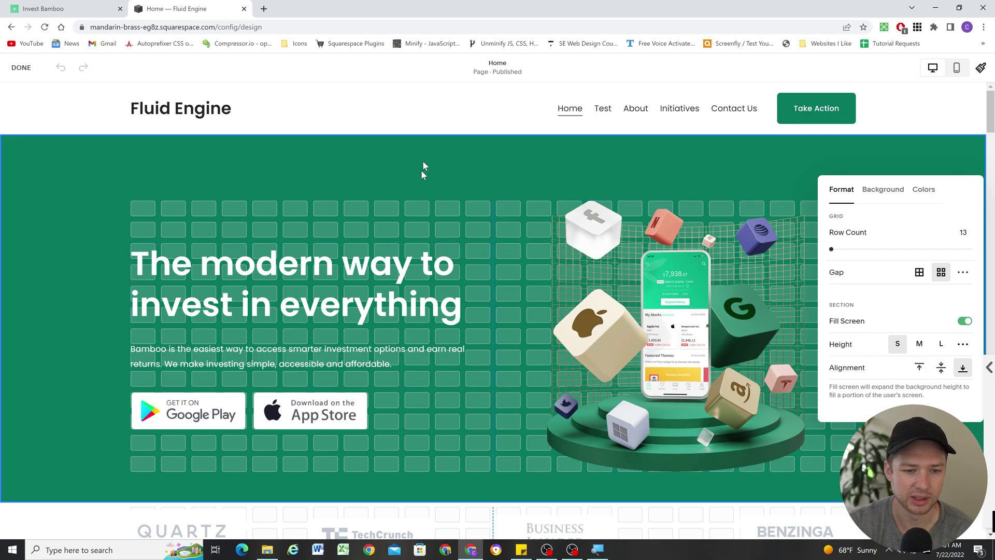
click(54, 269)
scroll(262, 329, down, 2)
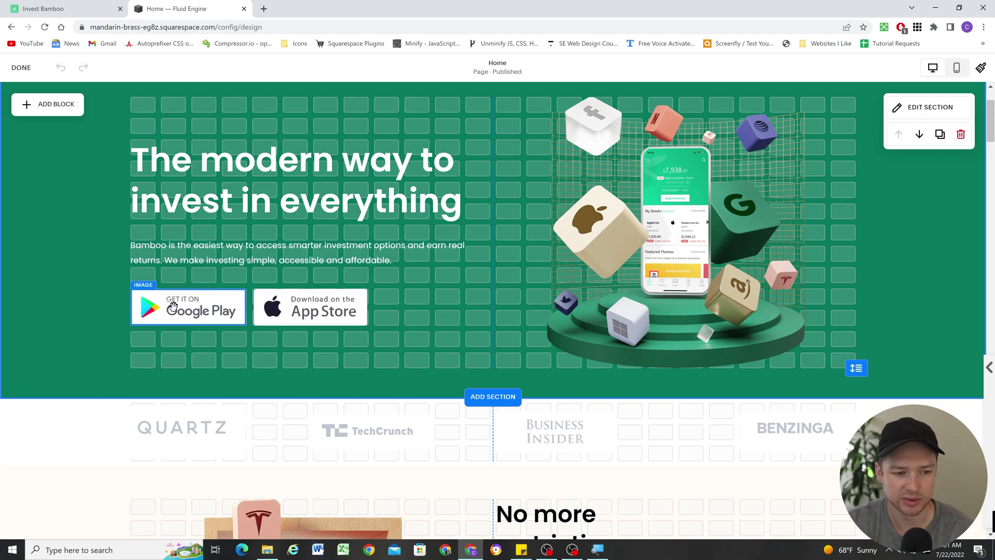
scroll(399, 312, up, 1)
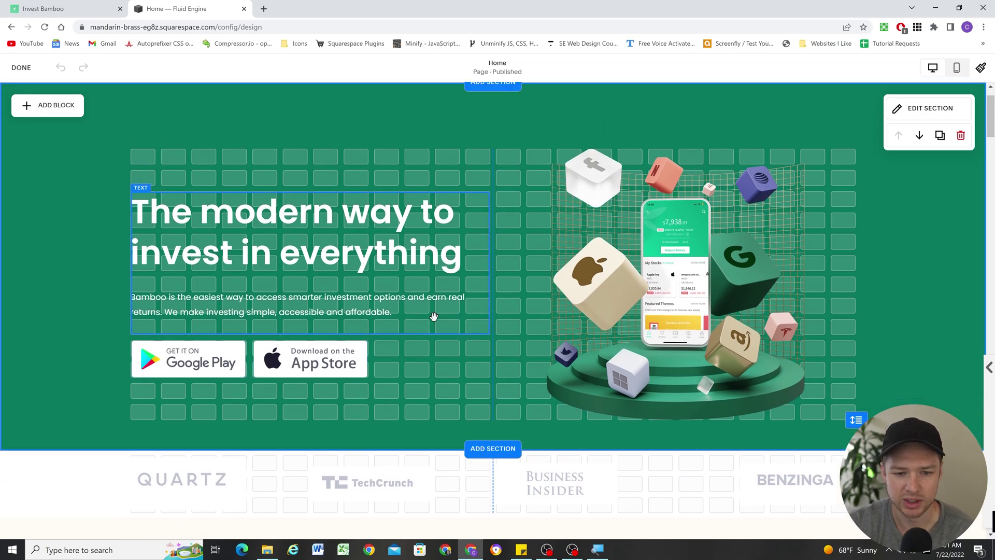
scroll(180, 247, down, 4)
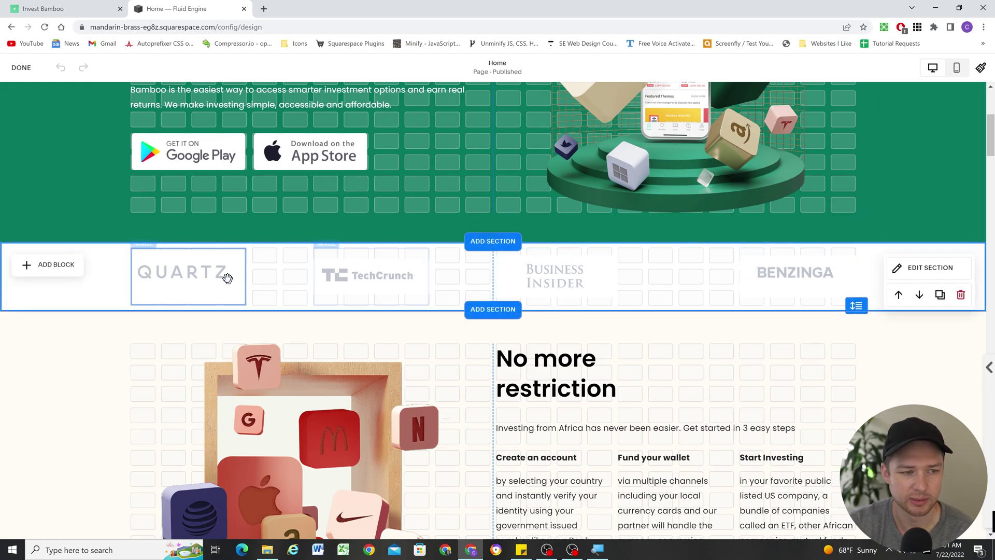
click(62, 9)
scroll(544, 405, down, 2)
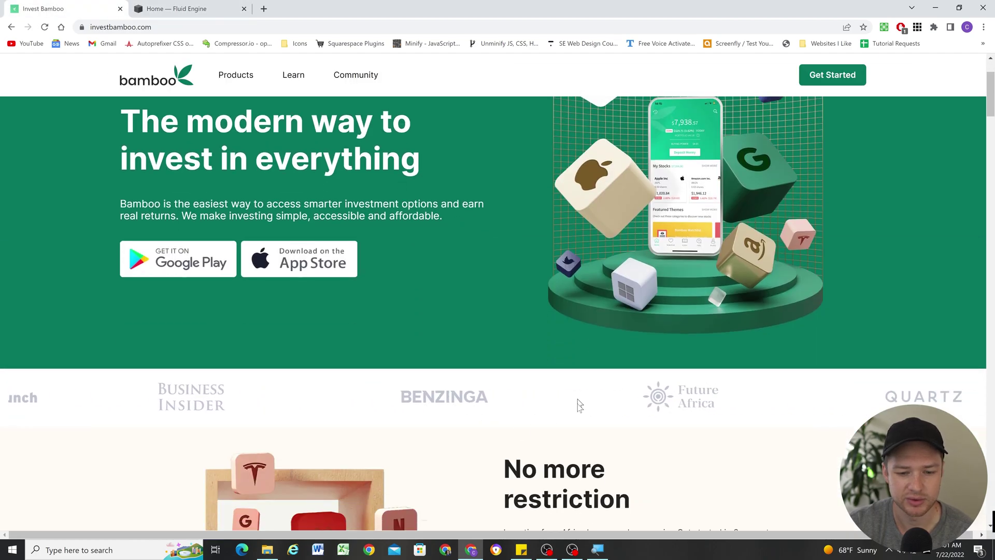
click(176, 9)
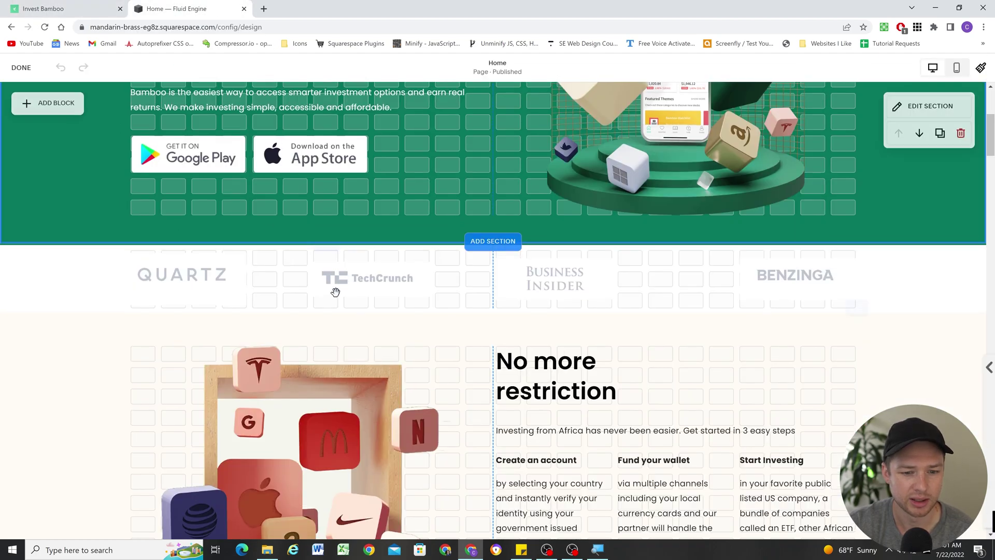
scroll(363, 217, up, 2)
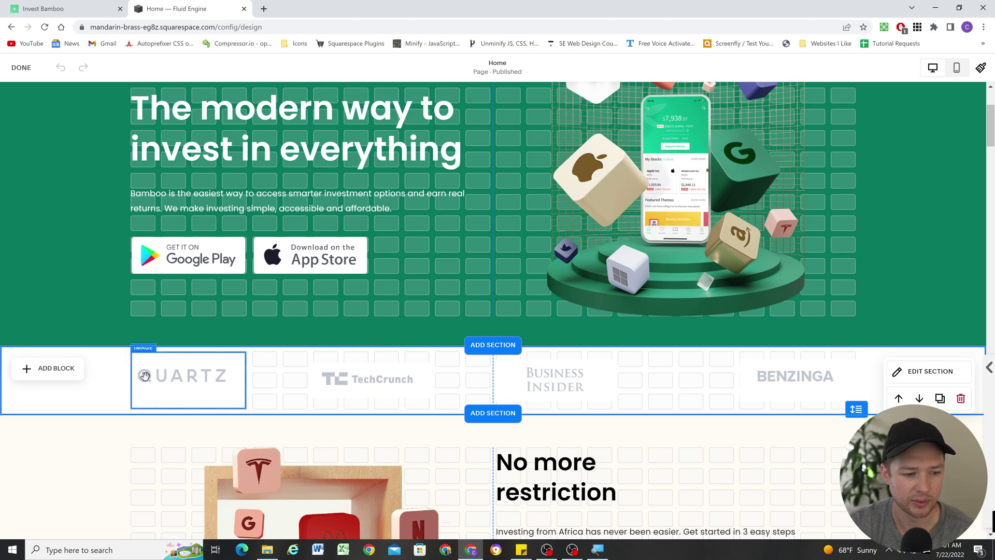
scroll(178, 375, down, 1)
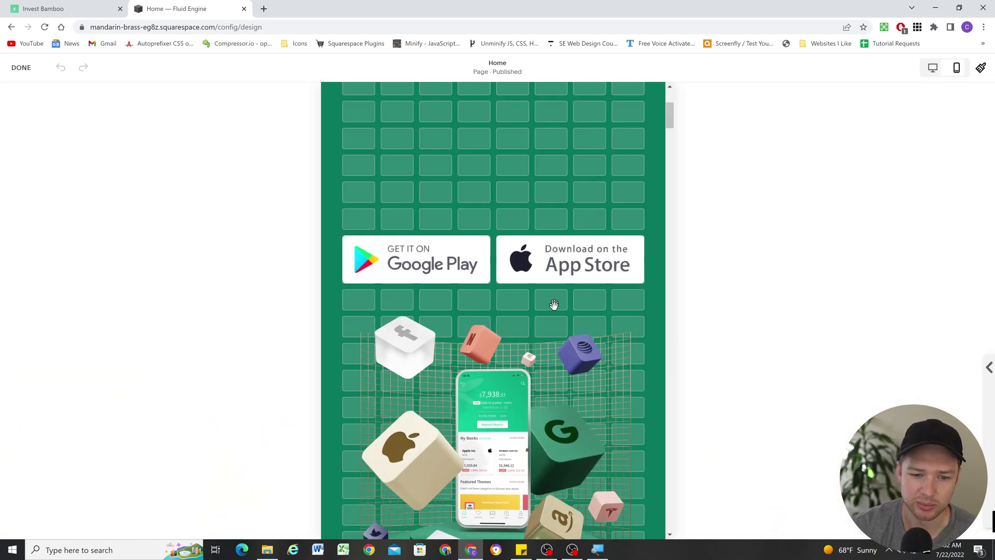
scroll(475, 223, down, 7)
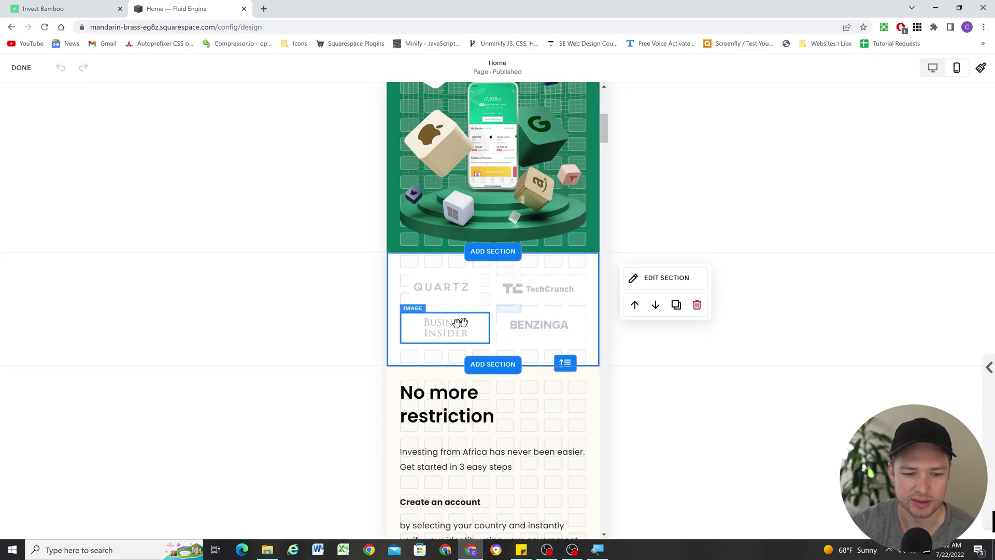
click(957, 67)
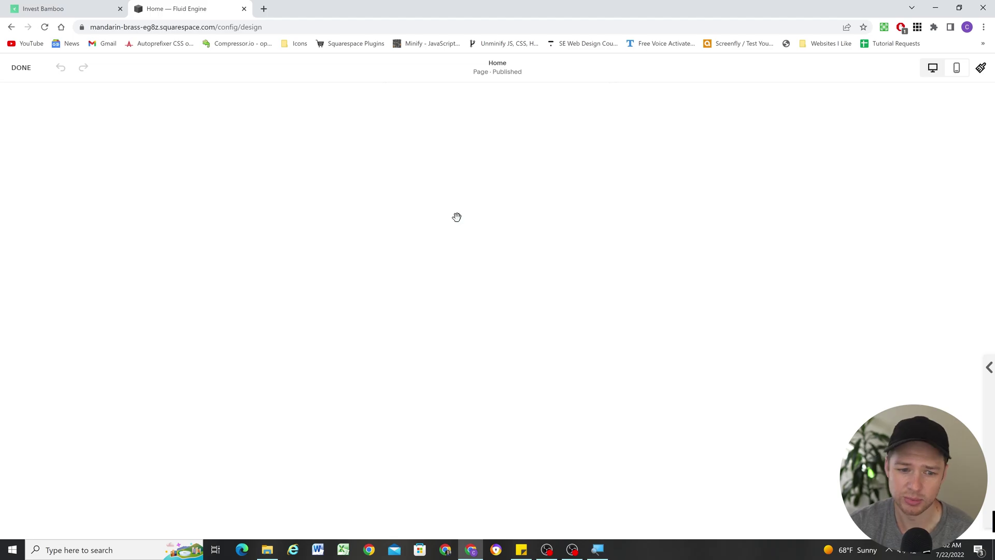
scroll(476, 283, down, 8)
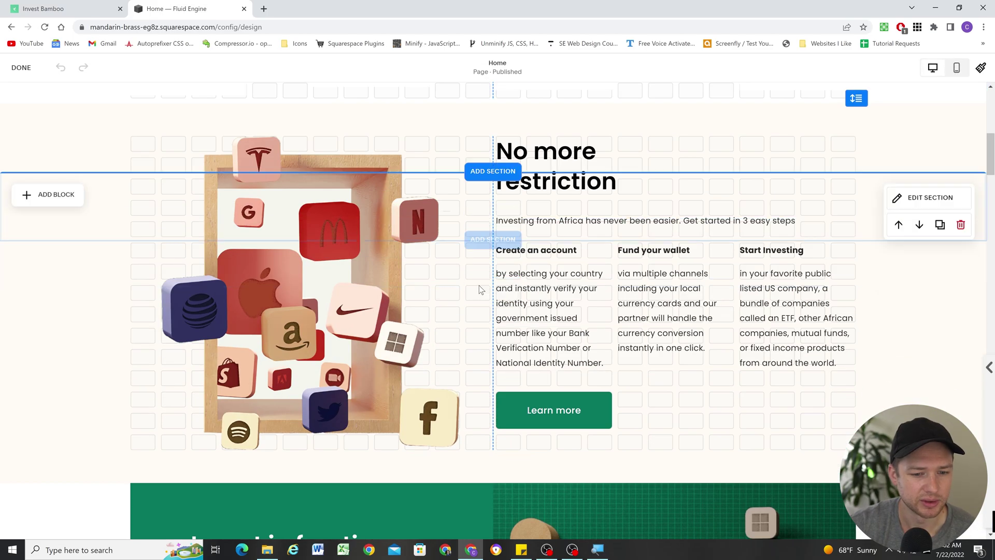
scroll(369, 271, up, 1)
scroll(389, 285, down, 1)
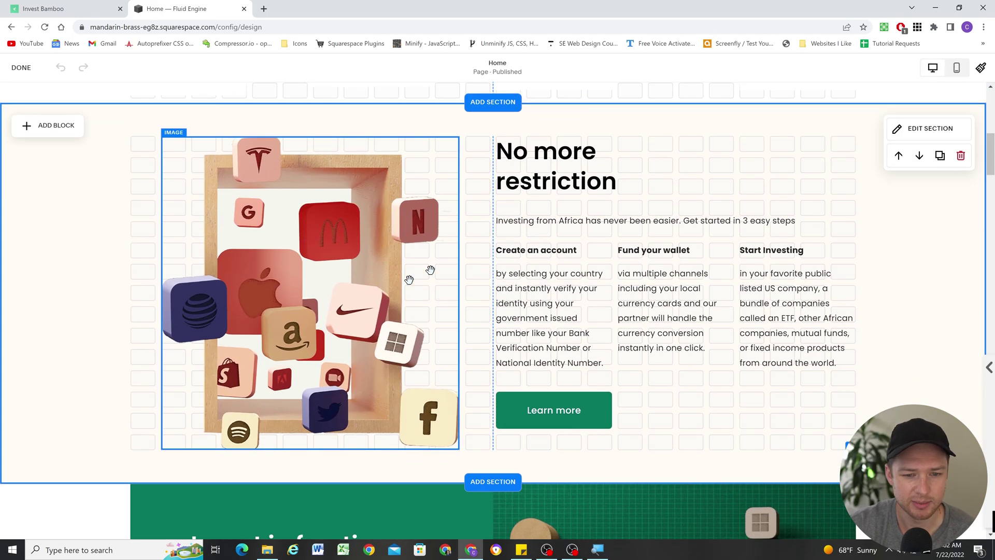
scroll(575, 197, down, 1)
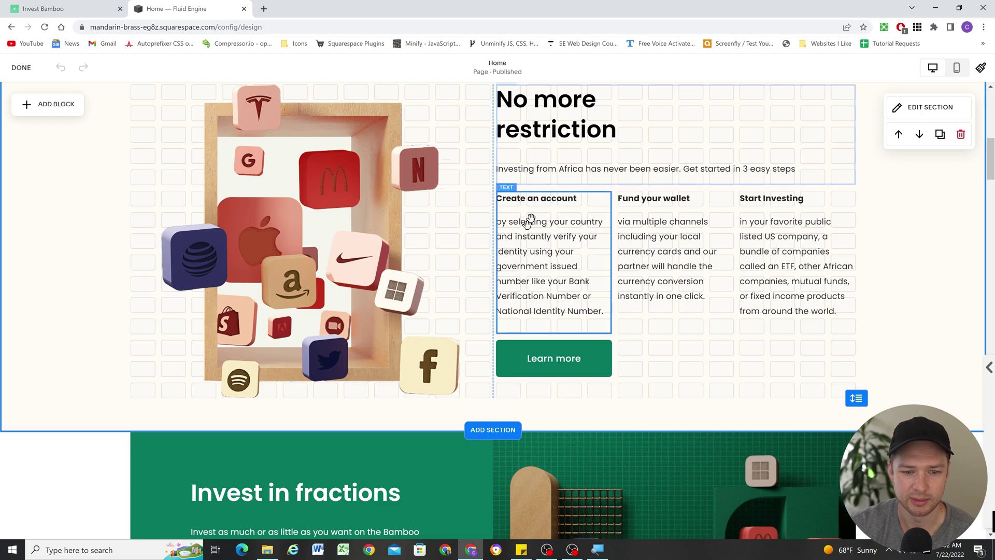
scroll(539, 316, down, 2)
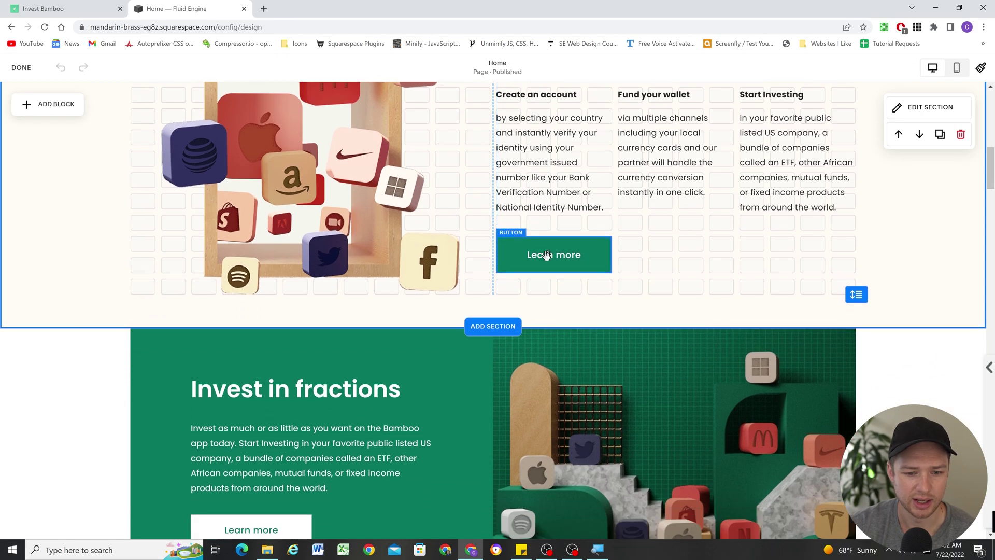
scroll(400, 226, down, 4)
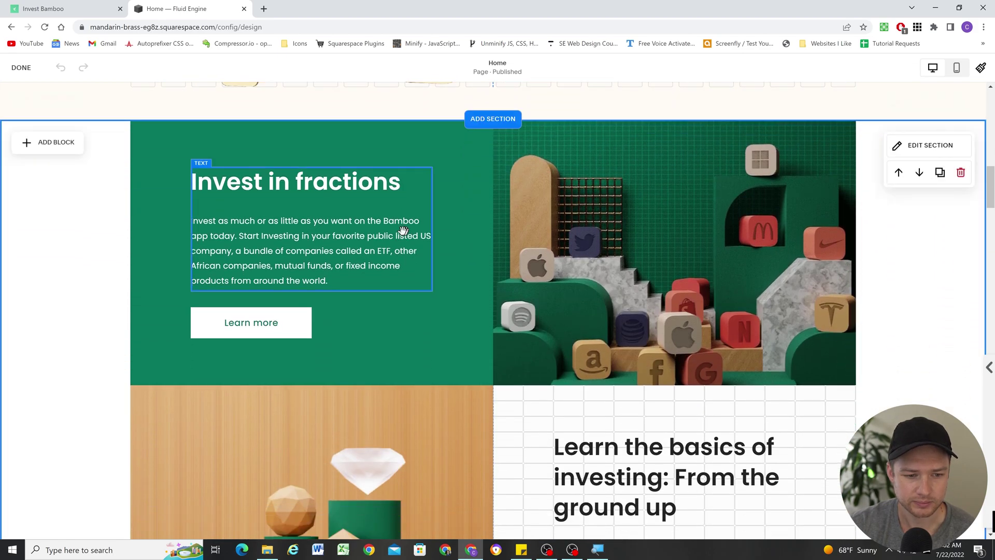
Select the green image block behind 'Invest in fractions' and bring up the Website Photos folder
scroll(442, 304, up, 2)
scroll(451, 283, down, 2)
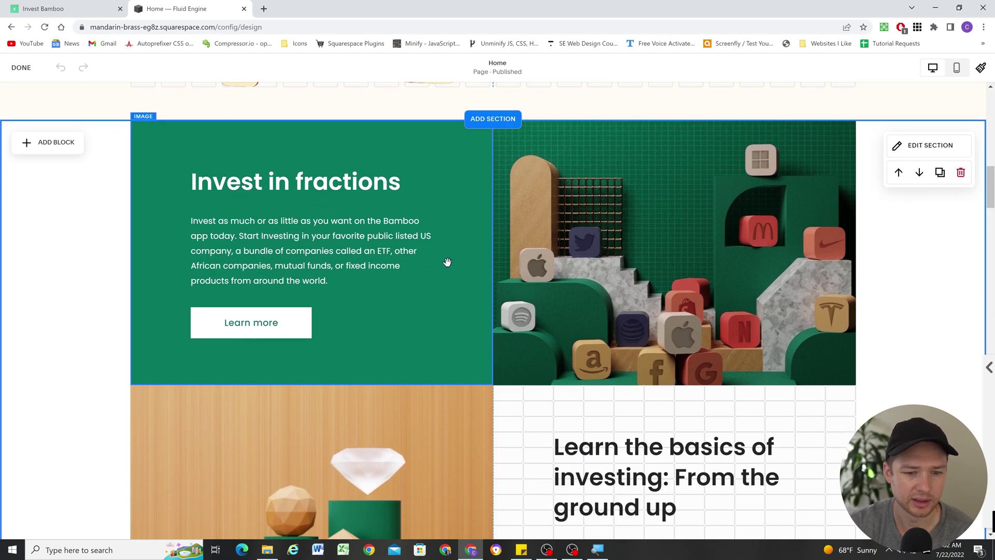
scroll(452, 260, up, 1)
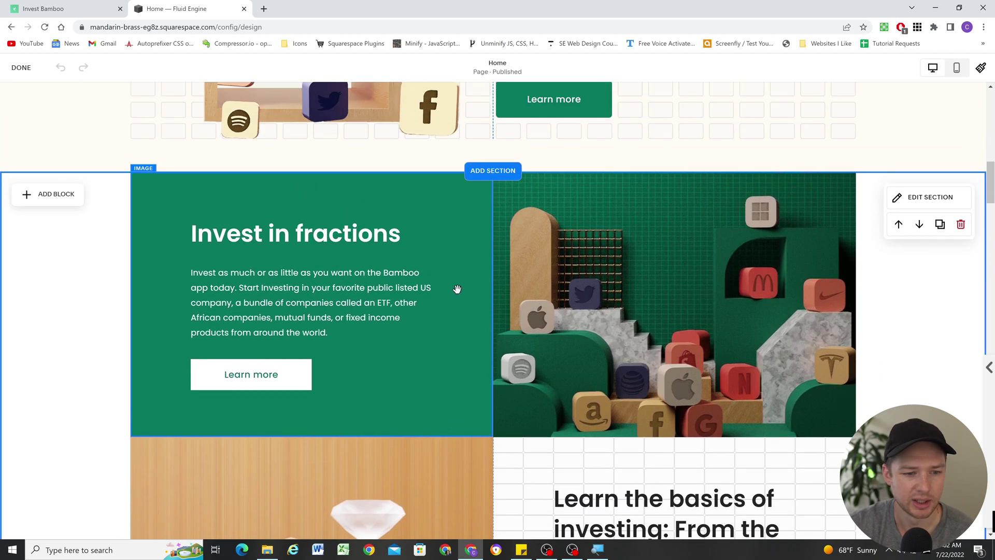
click(449, 229)
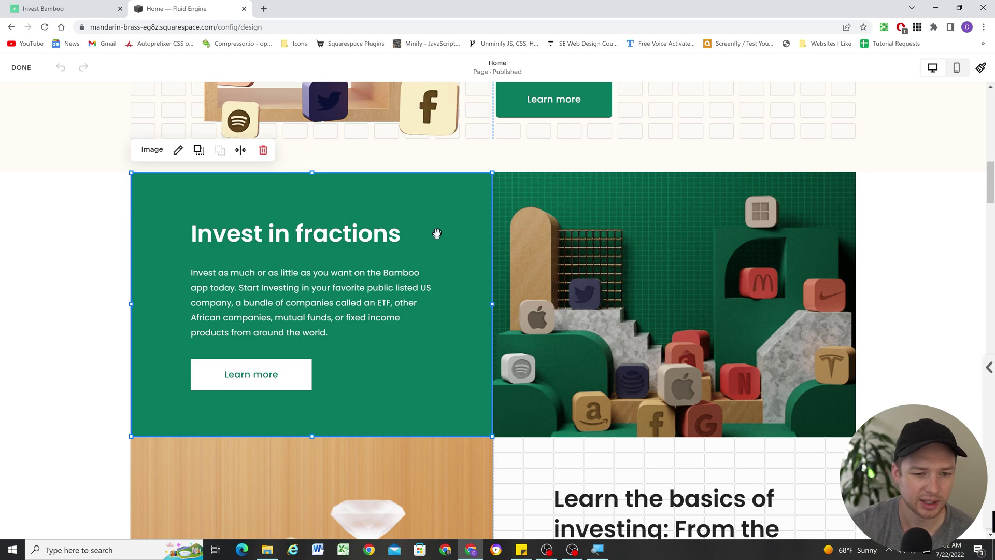
click(267, 550)
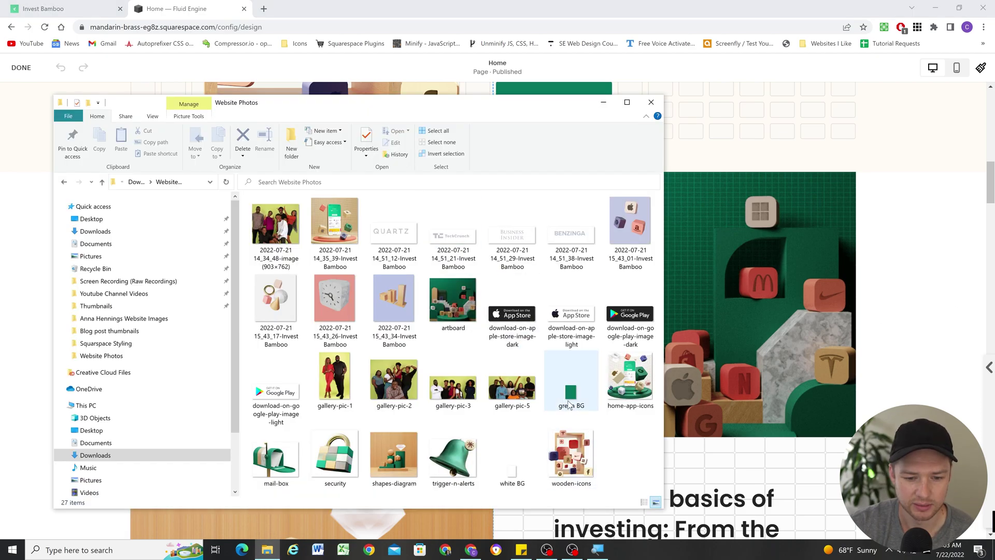
Check green BG's file properties to confirm it is 41 × 53 pixels
click(570, 405)
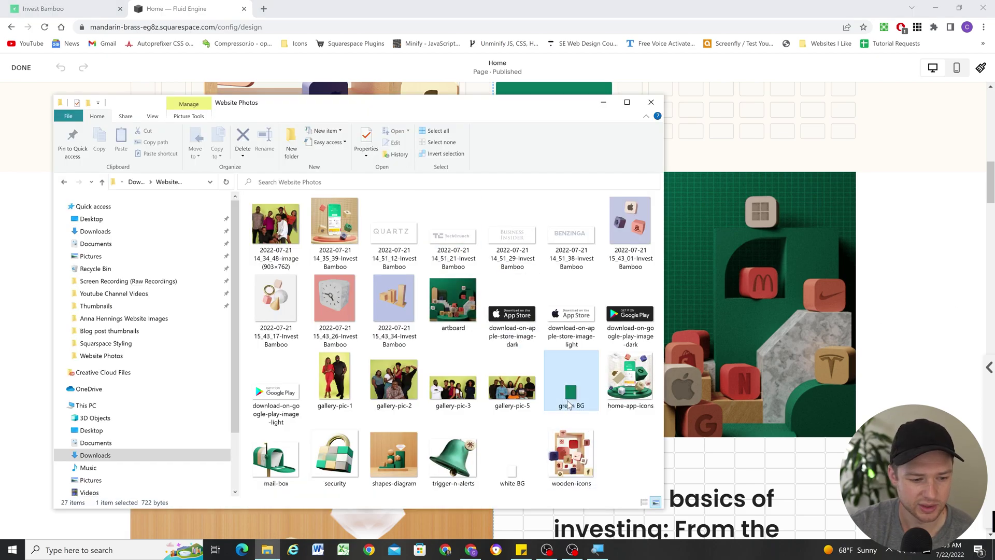
right_click(570, 386)
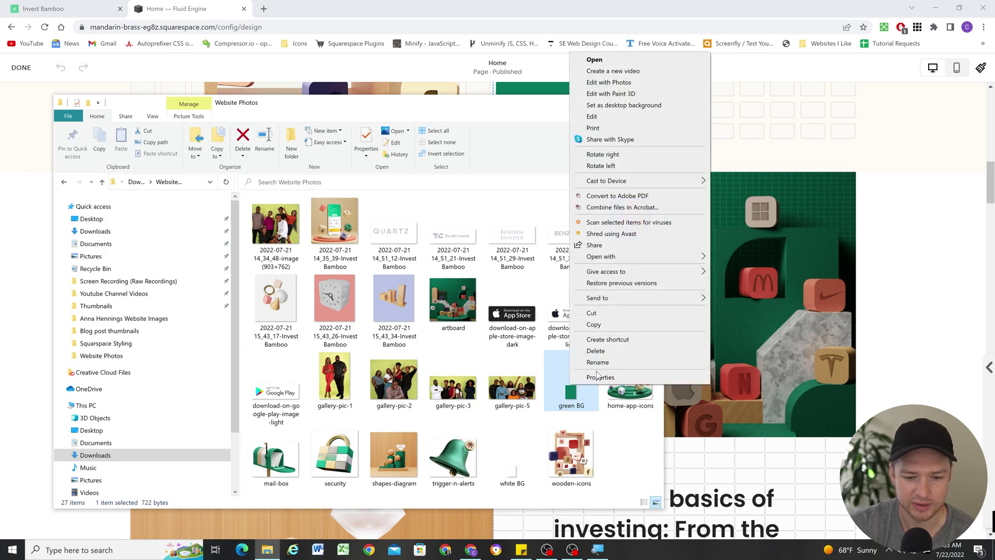
click(583, 380)
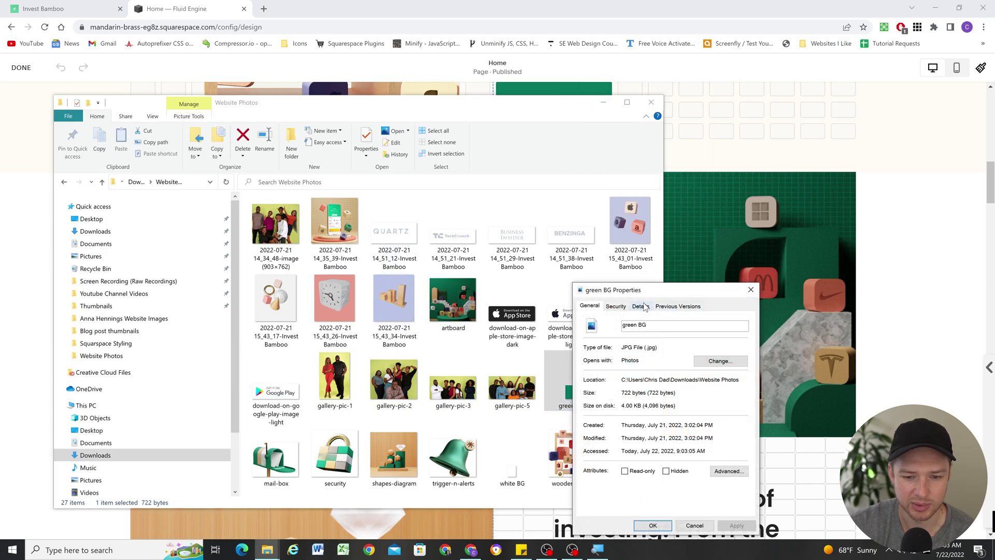
click(642, 307)
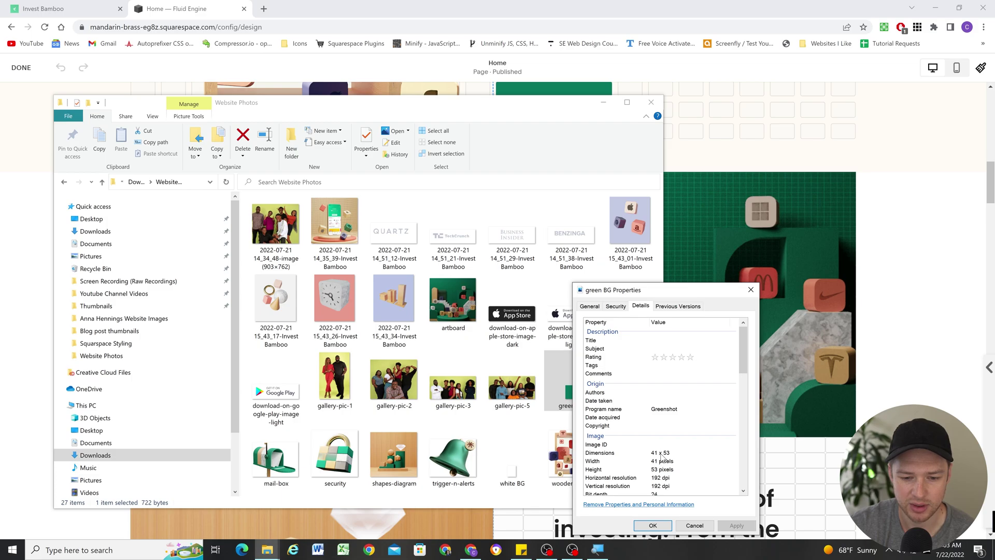
click(751, 291)
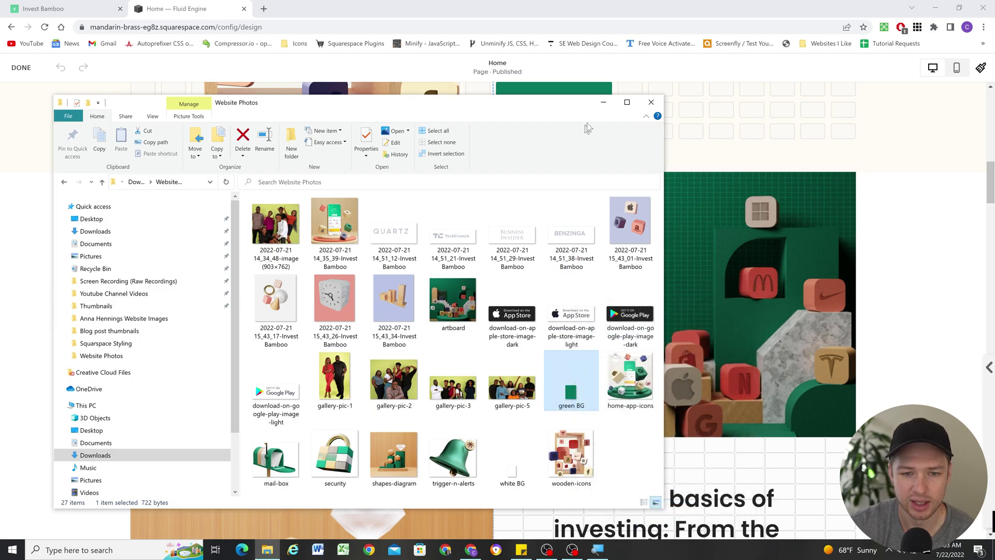
click(604, 104)
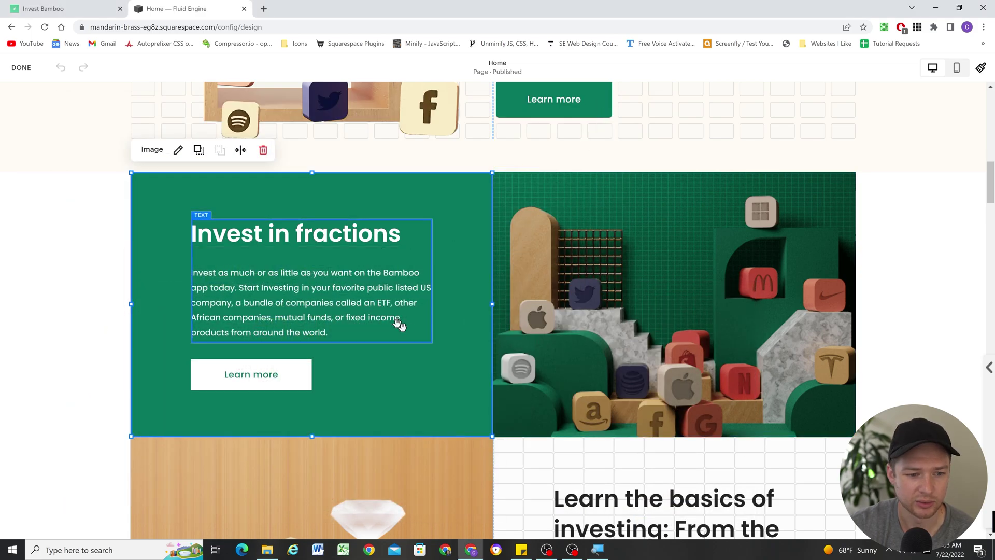
scroll(455, 307, up, 1)
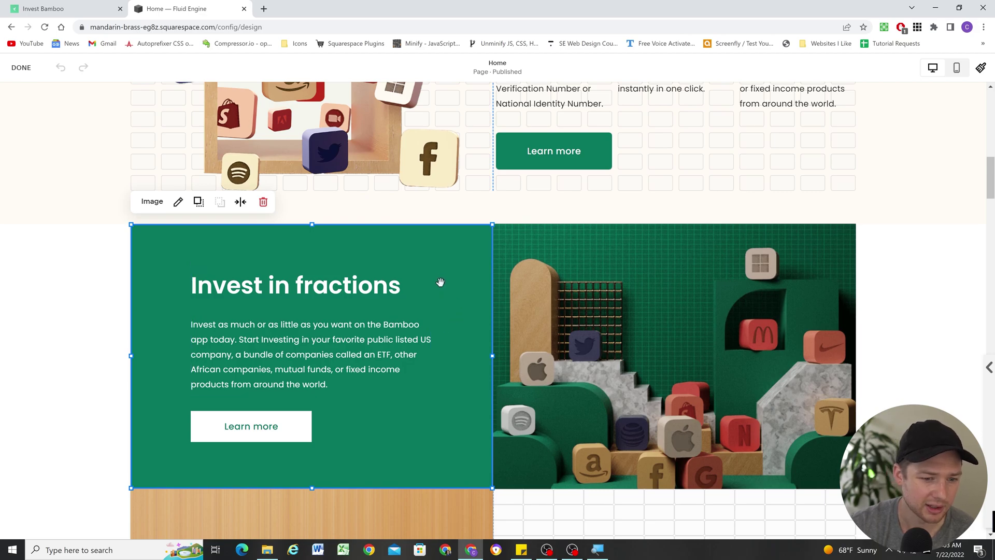
scroll(440, 280, down, 1)
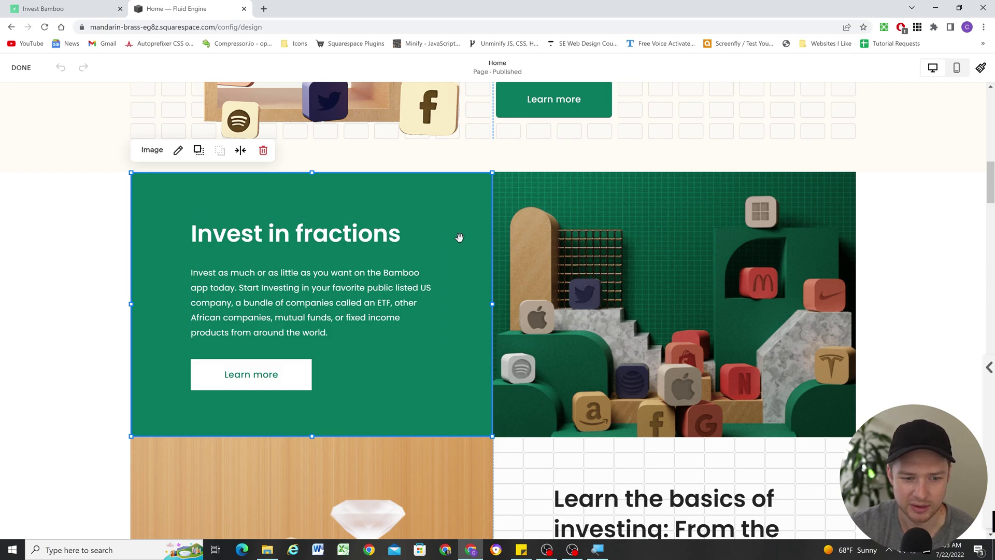
scroll(402, 255, up, 1)
scroll(451, 244, down, 2)
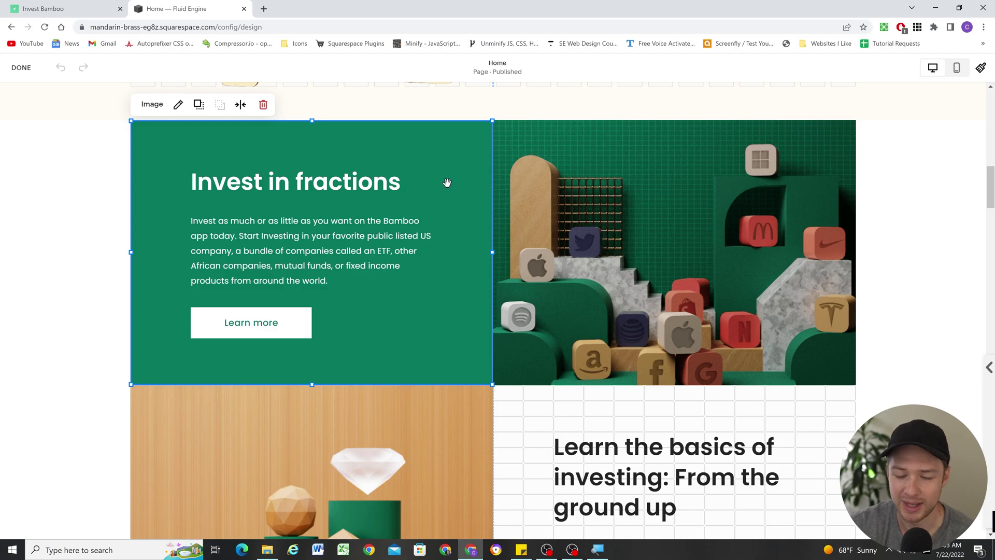
scroll(454, 220, up, 1)
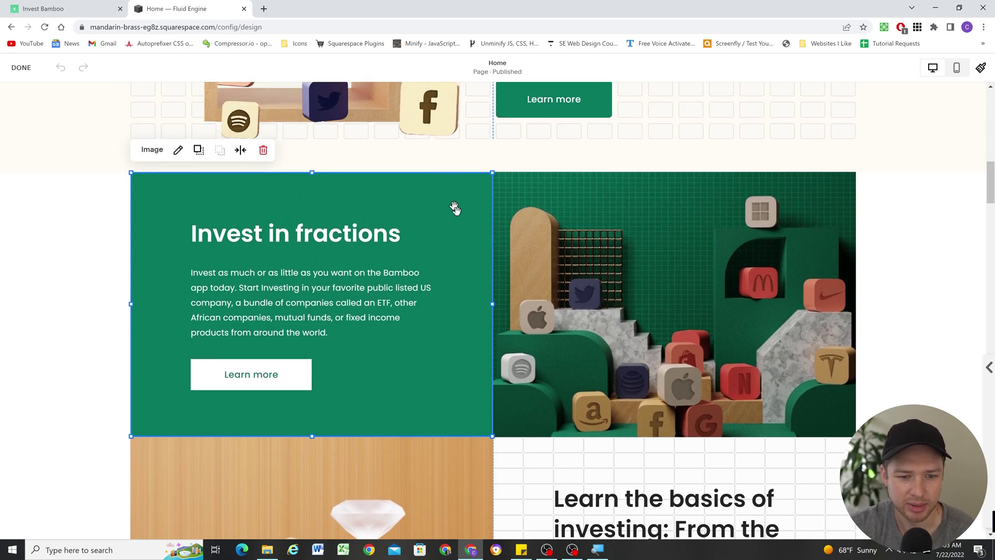
scroll(454, 207, down, 1)
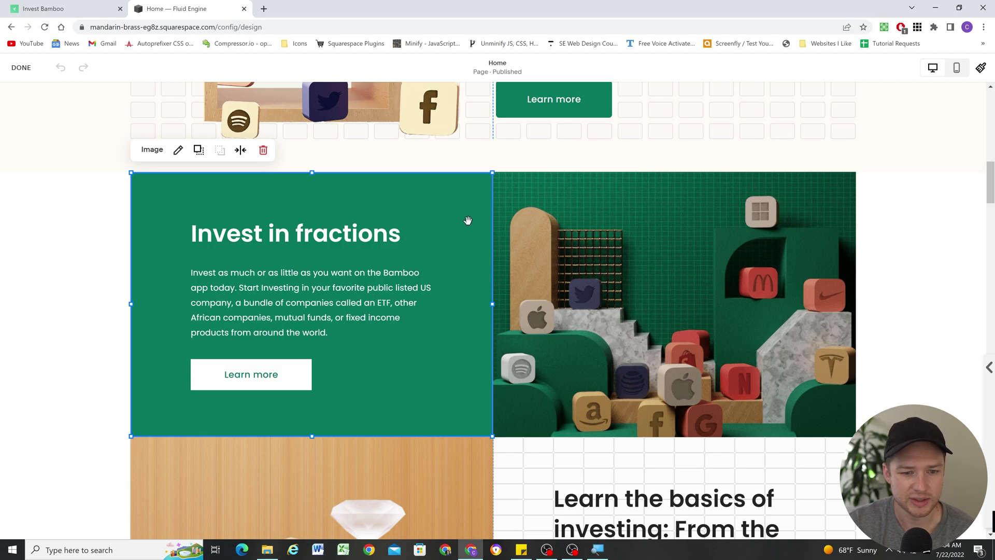
key(Escape)
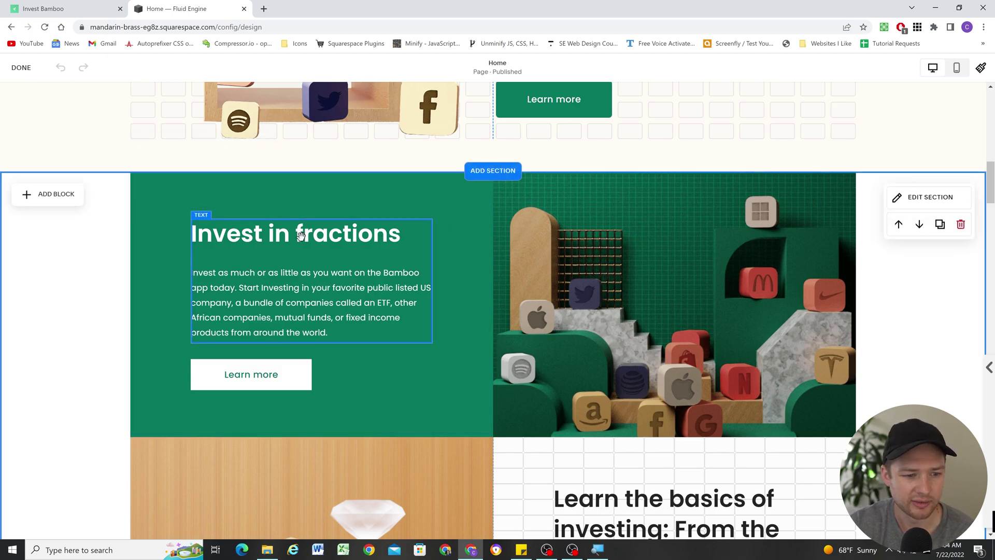
click(301, 236)
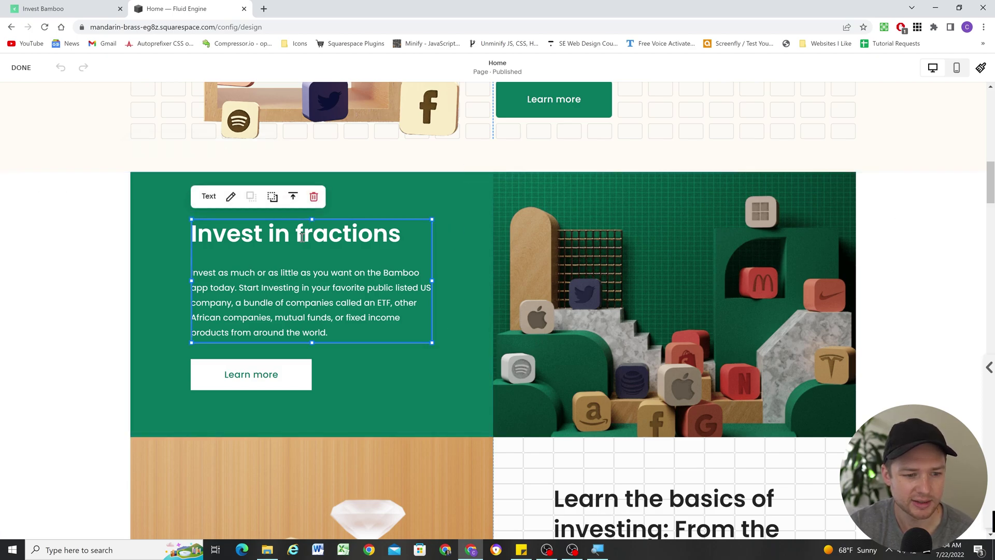
click(272, 198)
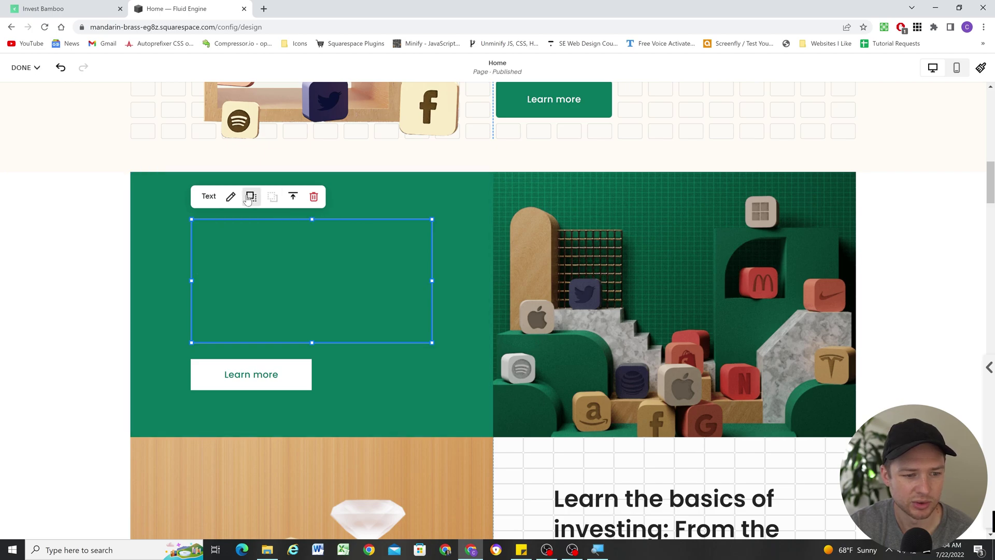
click(250, 197)
click(273, 197)
click(251, 197)
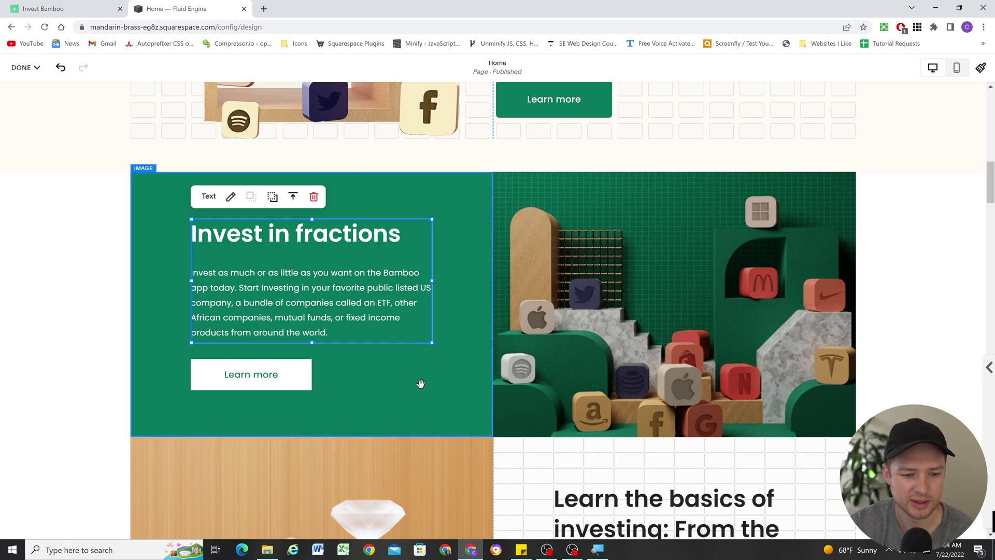
key(Escape)
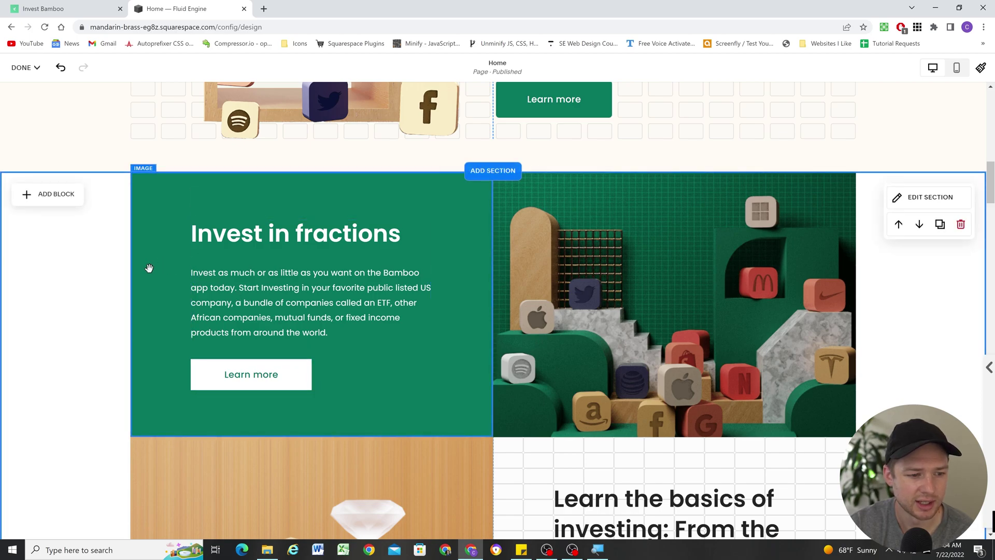
click(149, 268)
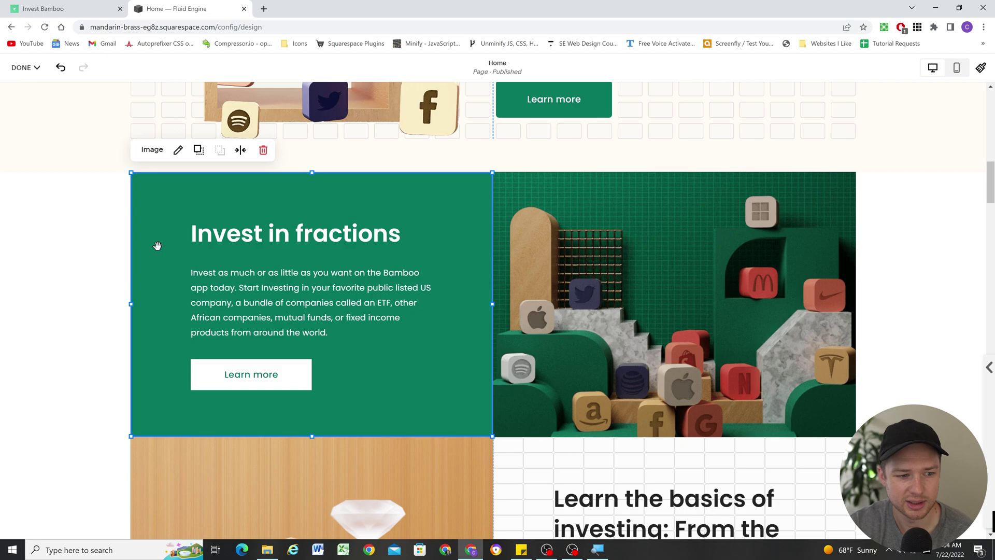
drag(162, 270, 294, 271)
drag(180, 255, 181, 255)
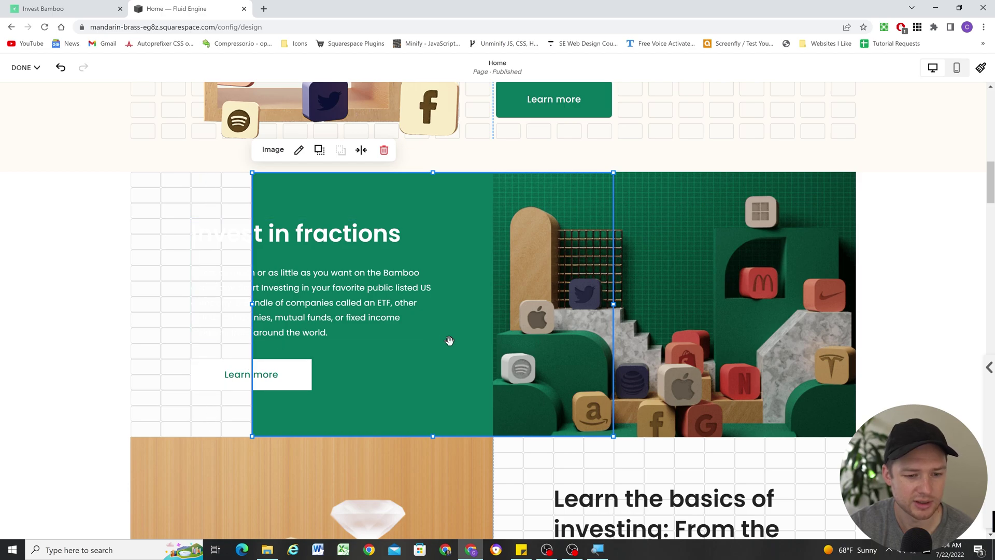
key(ctrl+z)
click(351, 343)
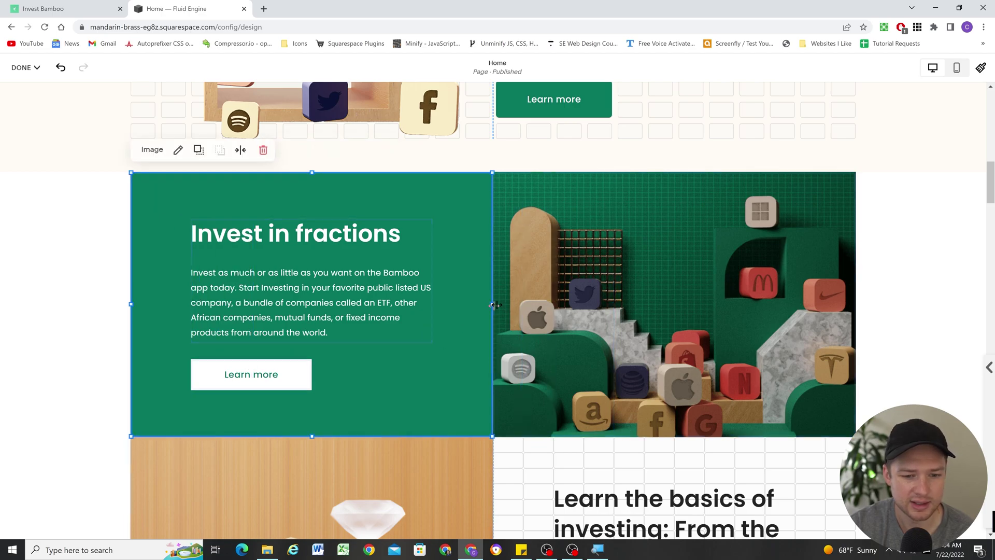
drag(455, 301, 284, 288)
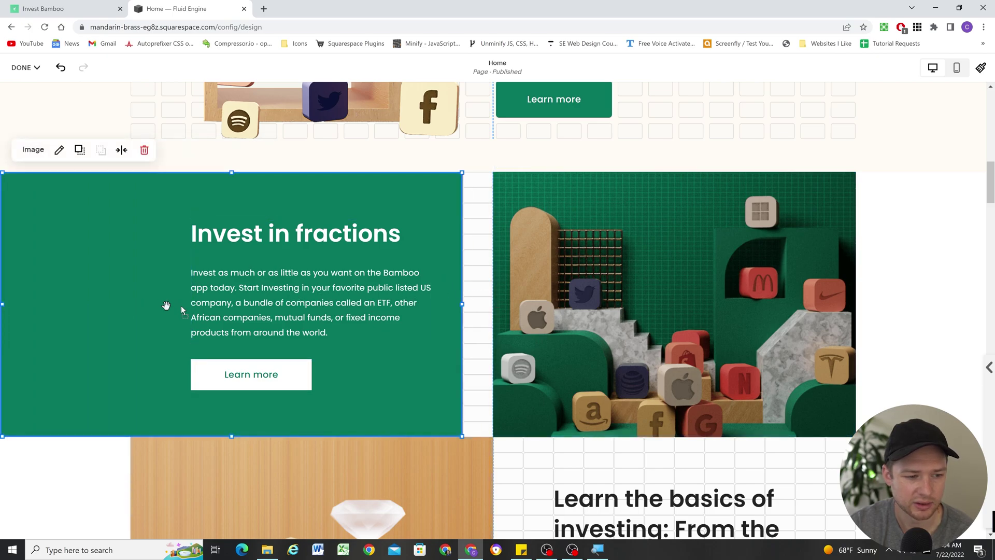
key(ctrl+z)
scroll(628, 224, down, 2)
scroll(628, 224, up, 1)
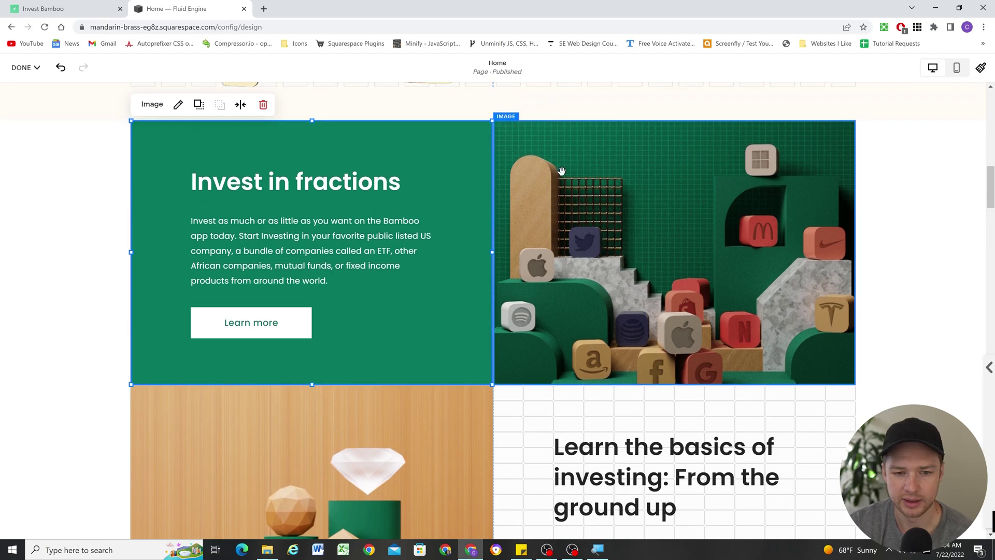
scroll(710, 288, up, 1)
scroll(710, 289, up, 1)
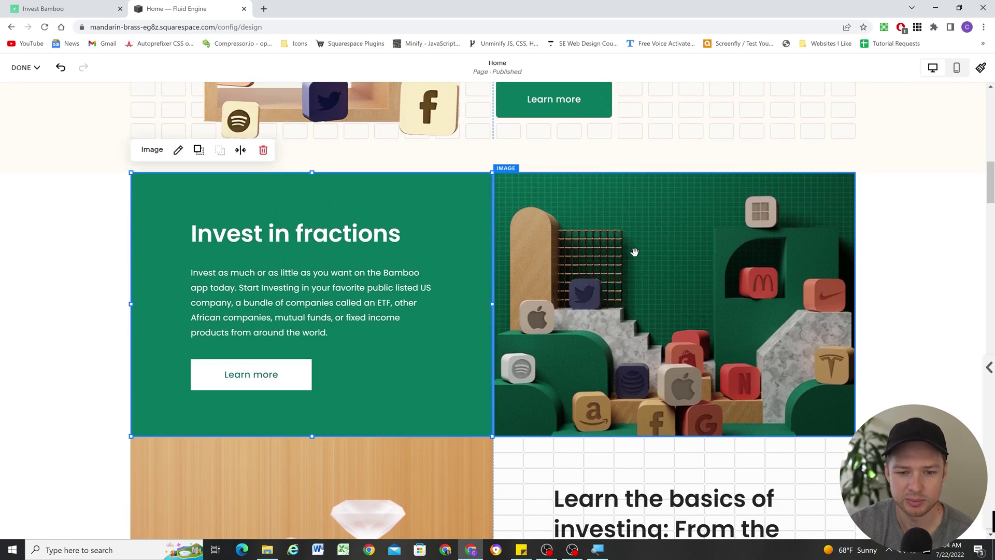
key(Escape)
Try Fit, then Fill, for the artboard image's design setting, leaving it on Fill
click(592, 199)
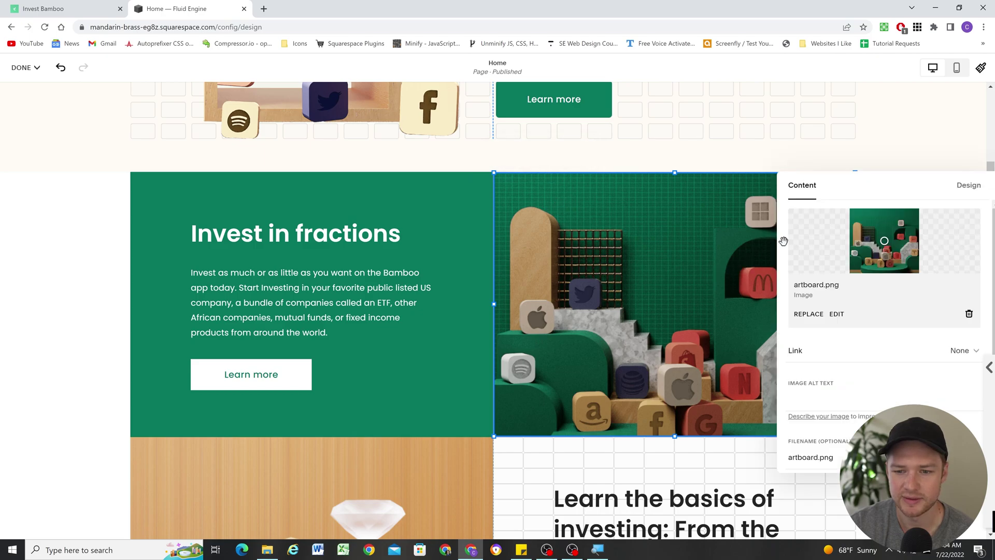
click(966, 187)
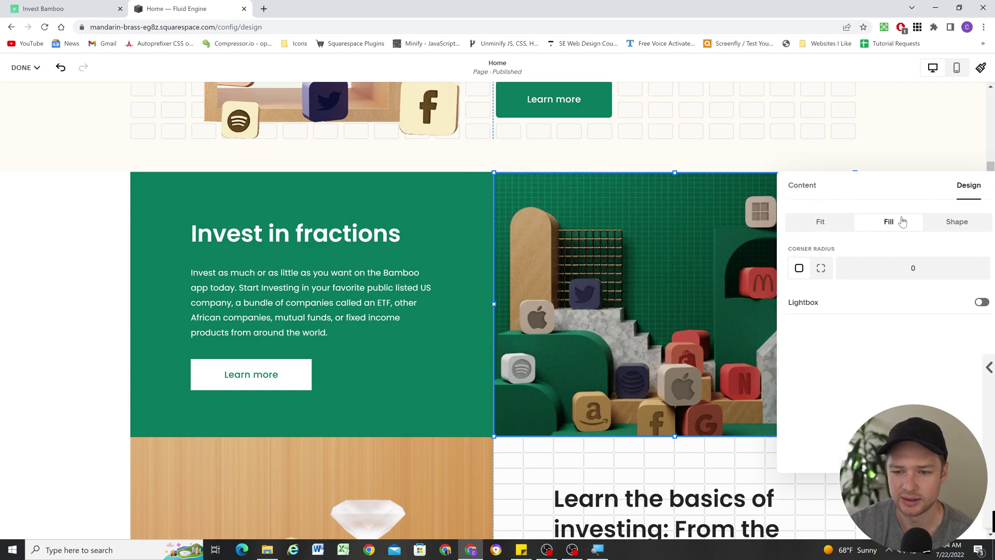
click(824, 223)
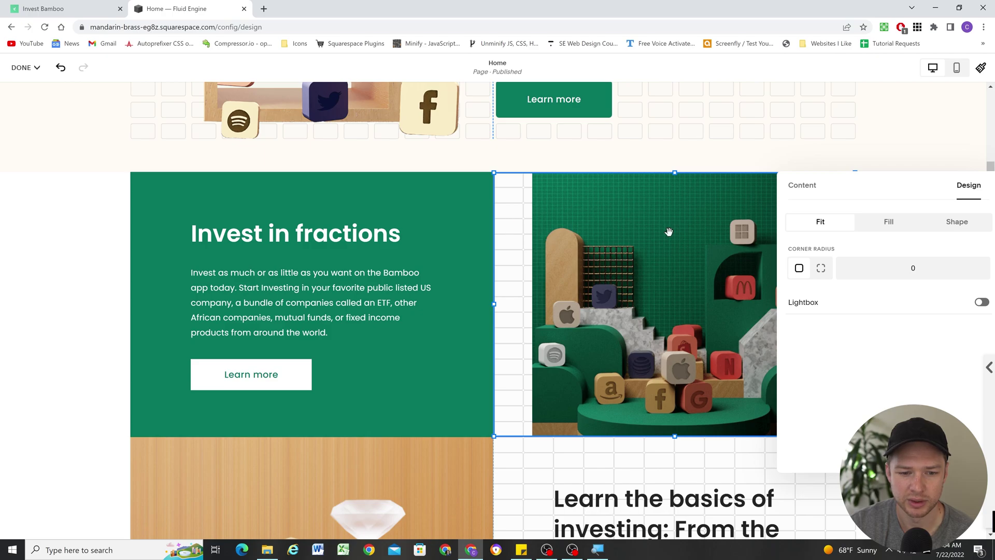
click(902, 232)
scroll(399, 279, down, 5)
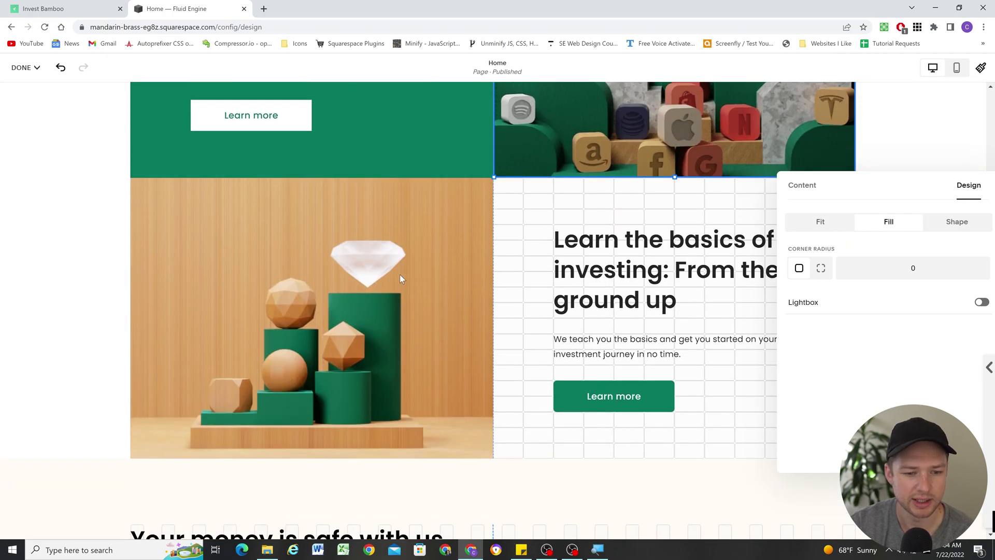
click(400, 279)
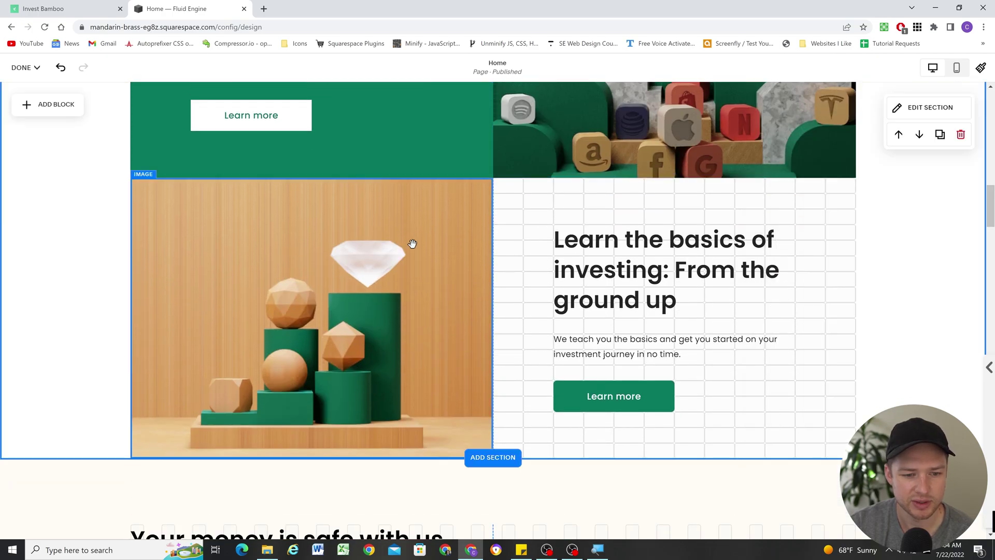
click(413, 229)
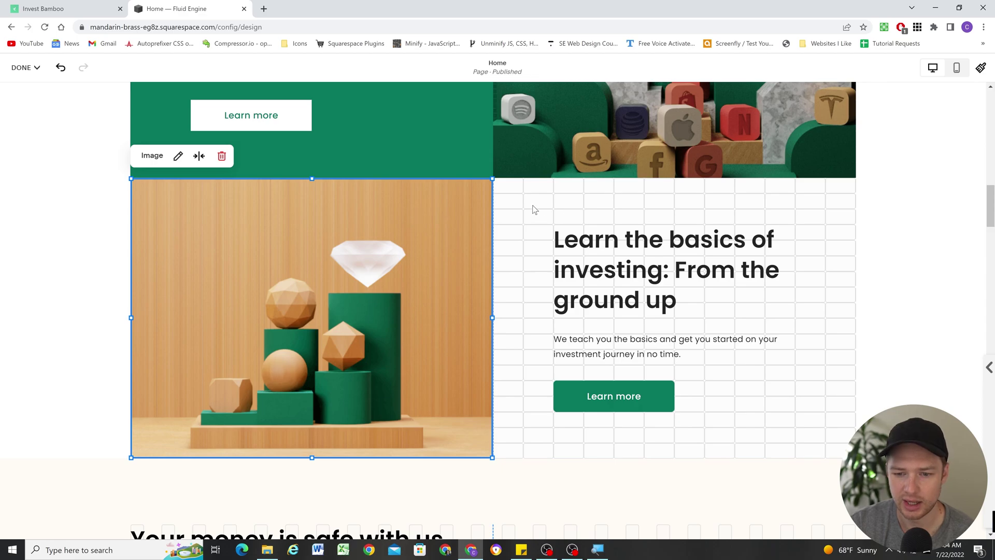
click(821, 240)
scroll(878, 262, up, 1)
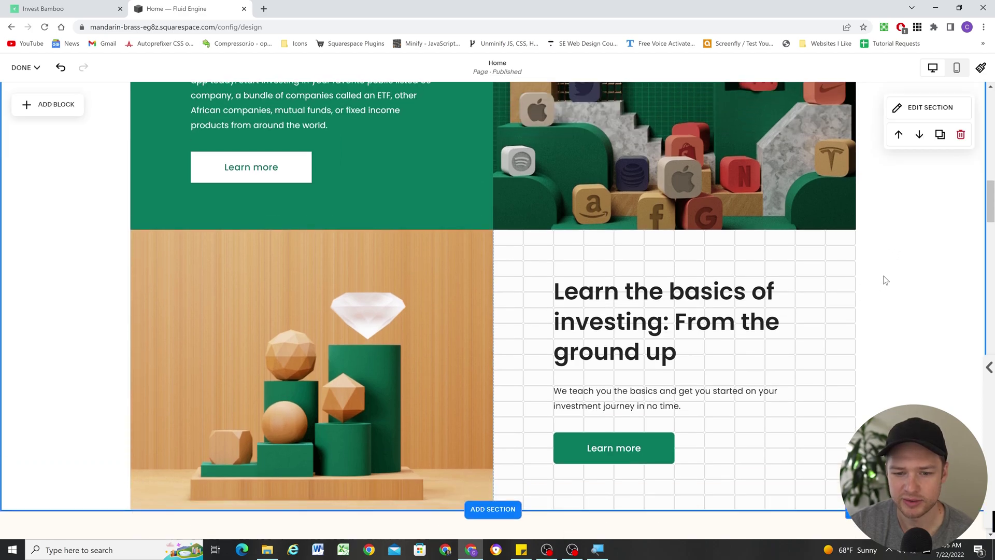
Compare with the Invest Bamboo reference site, then select the 'Learn the basics' text block
key(ctrl+1)
scroll(694, 278, down, 15)
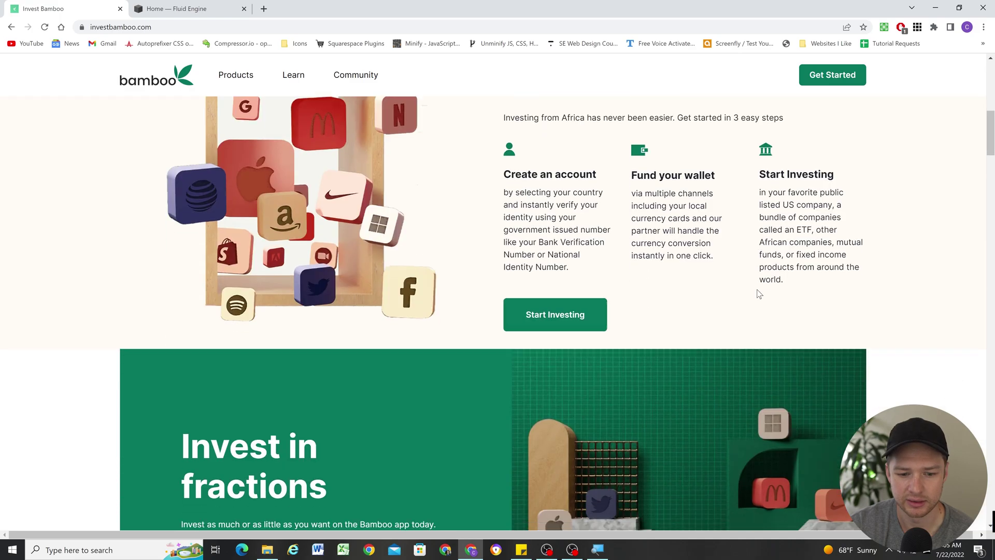
scroll(759, 292, down, 2)
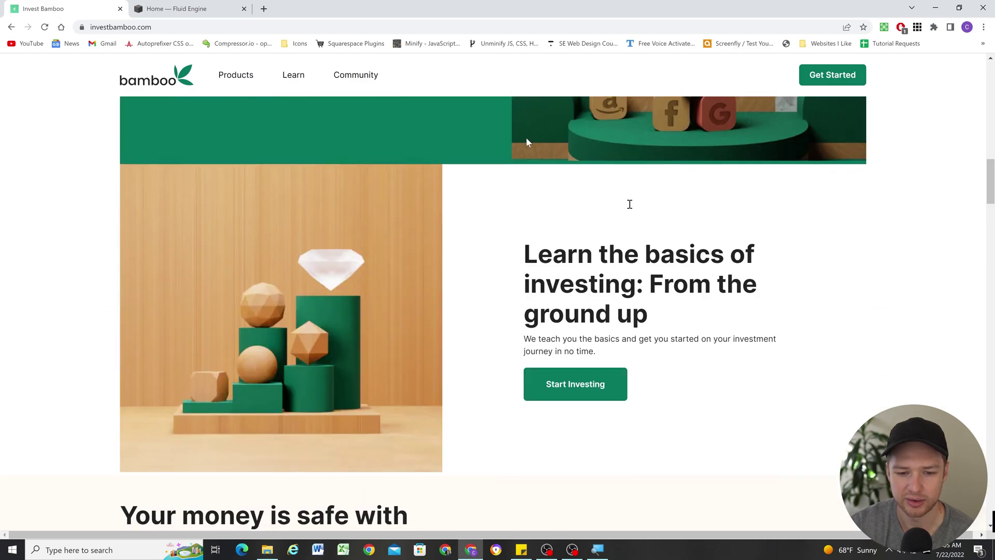
key(ctrl+2)
click(702, 291)
scroll(629, 240, down, 2)
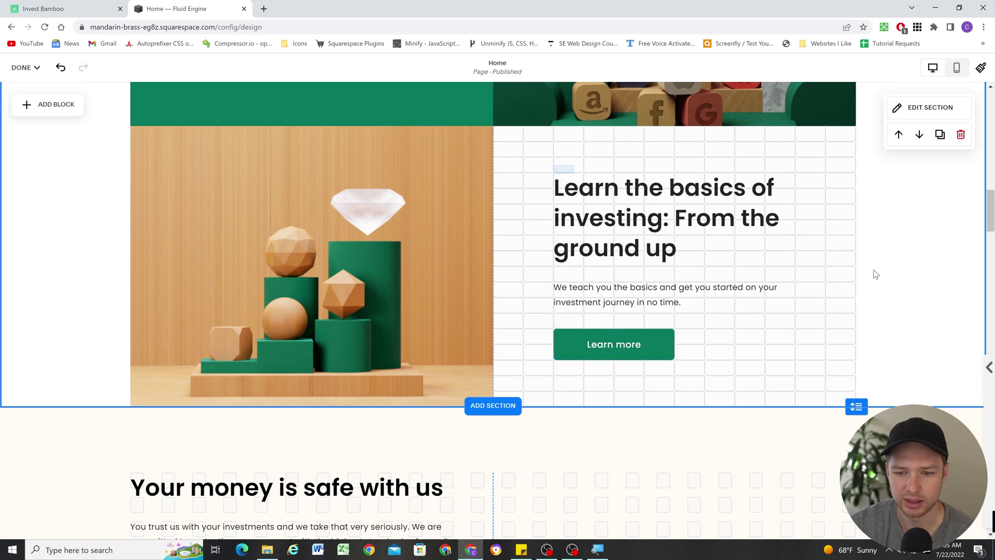
scroll(519, 290, up, 6)
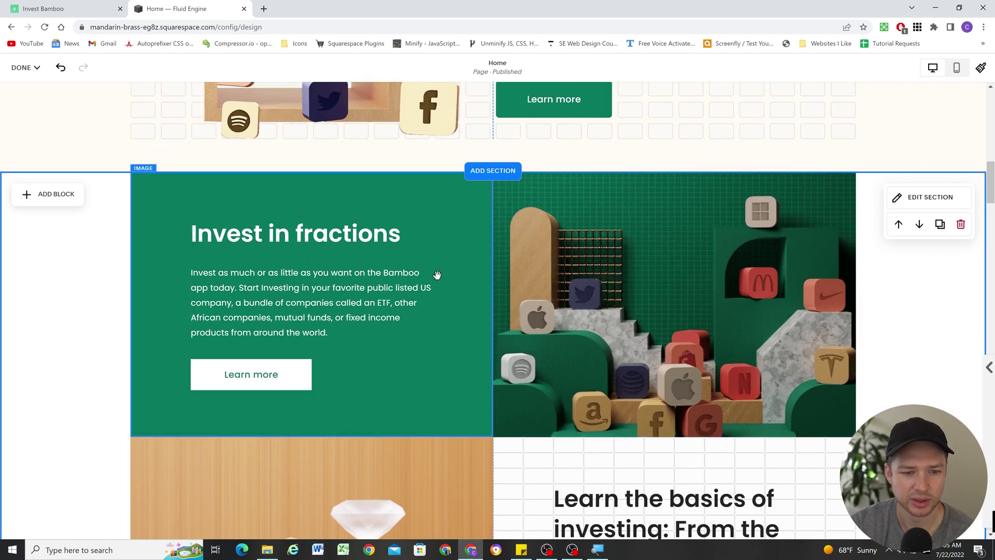
scroll(458, 258, down, 20)
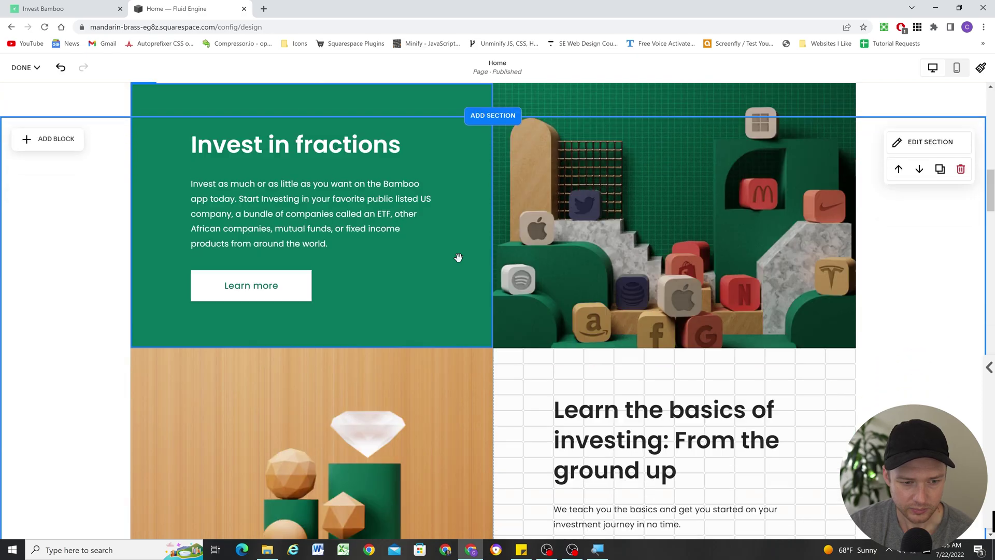
scroll(461, 262, down, 10)
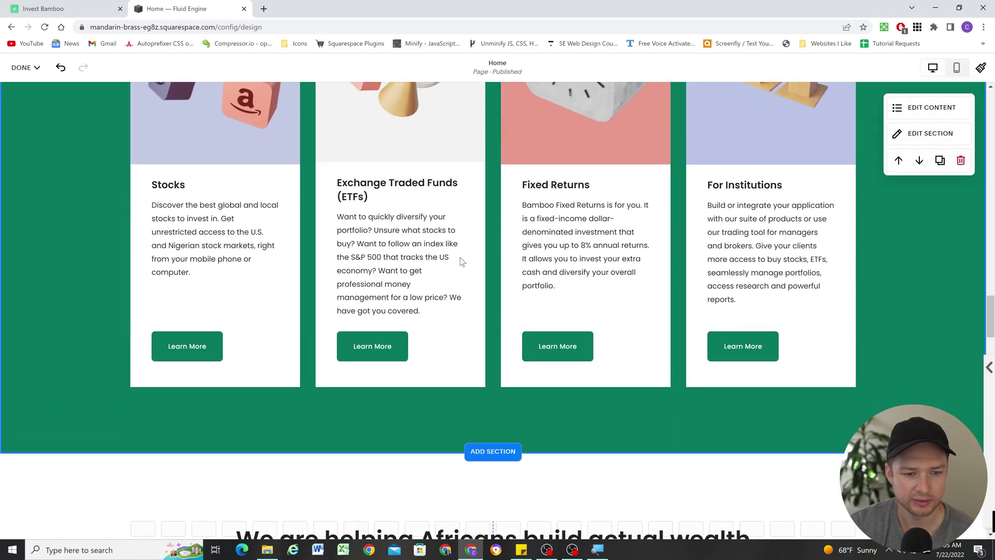
scroll(457, 270, up, 10)
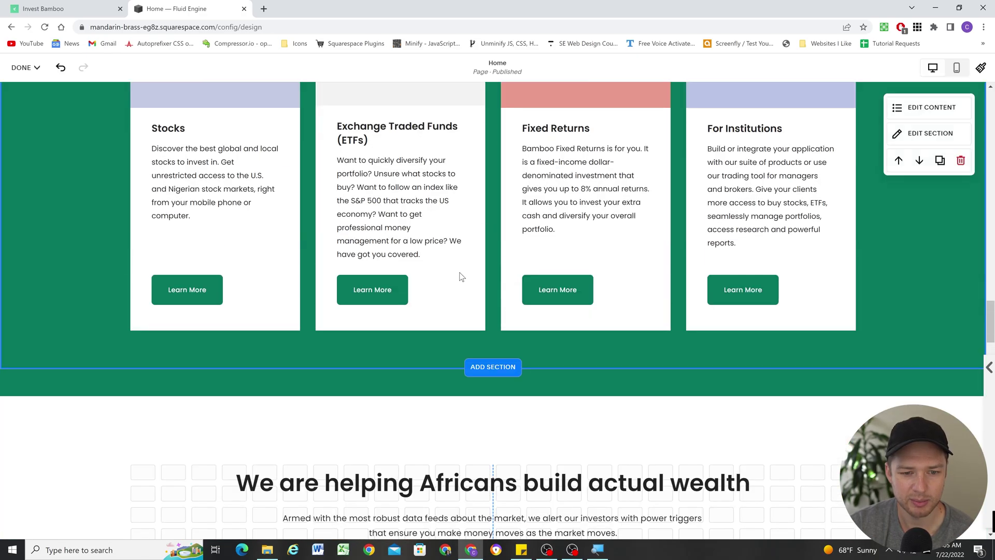
scroll(521, 259, down, 2)
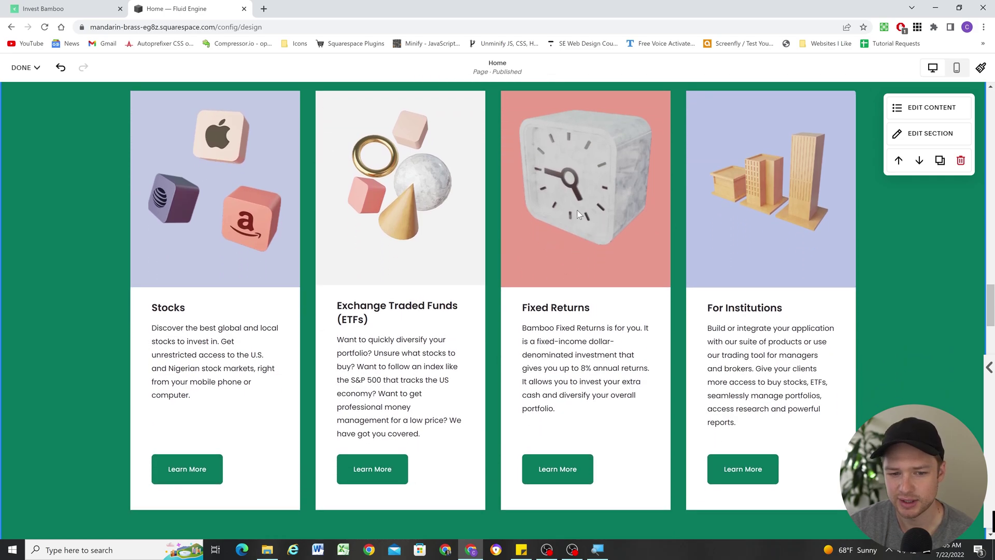
scroll(573, 256, up, 1)
scroll(293, 213, down, 1)
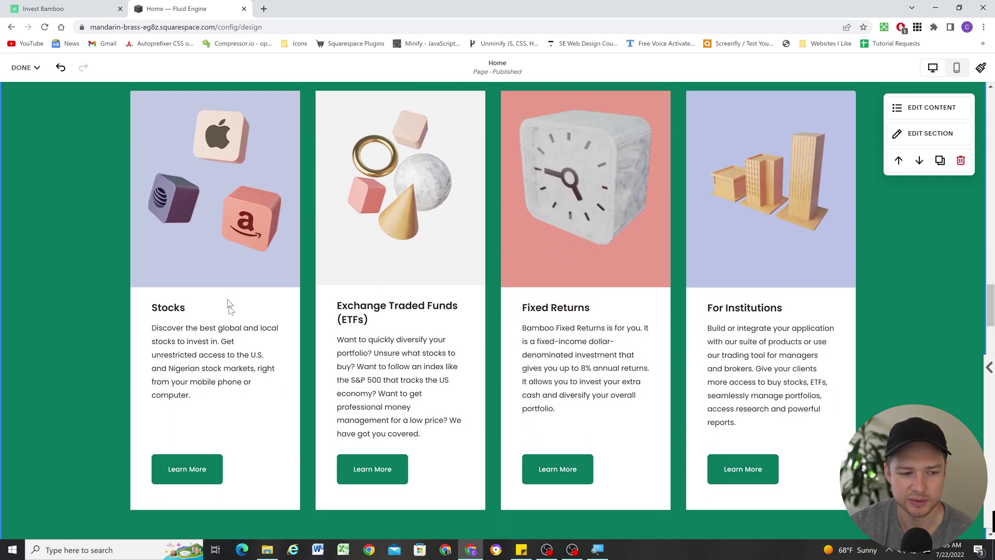
scroll(744, 362, up, 1)
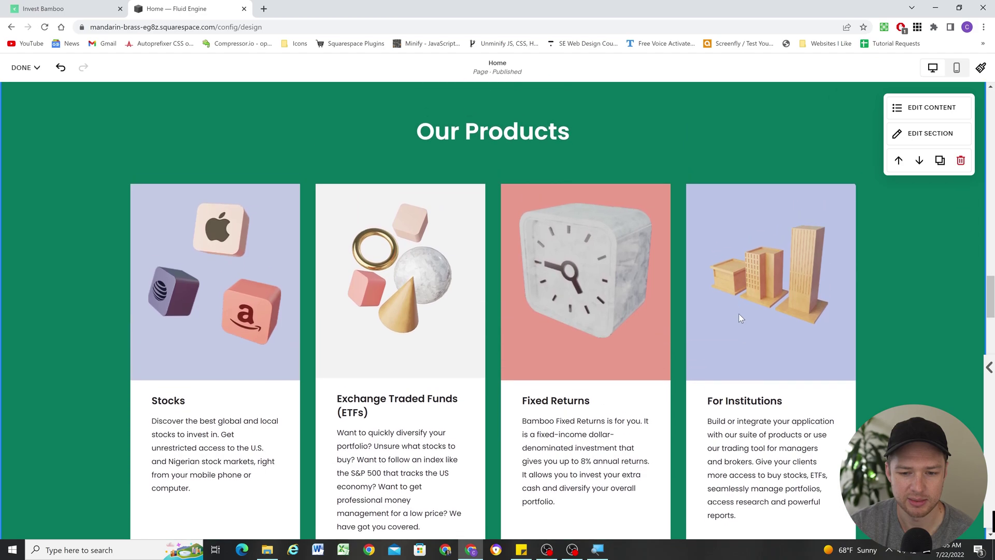
scroll(280, 228, down, 1)
scroll(276, 228, down, 1)
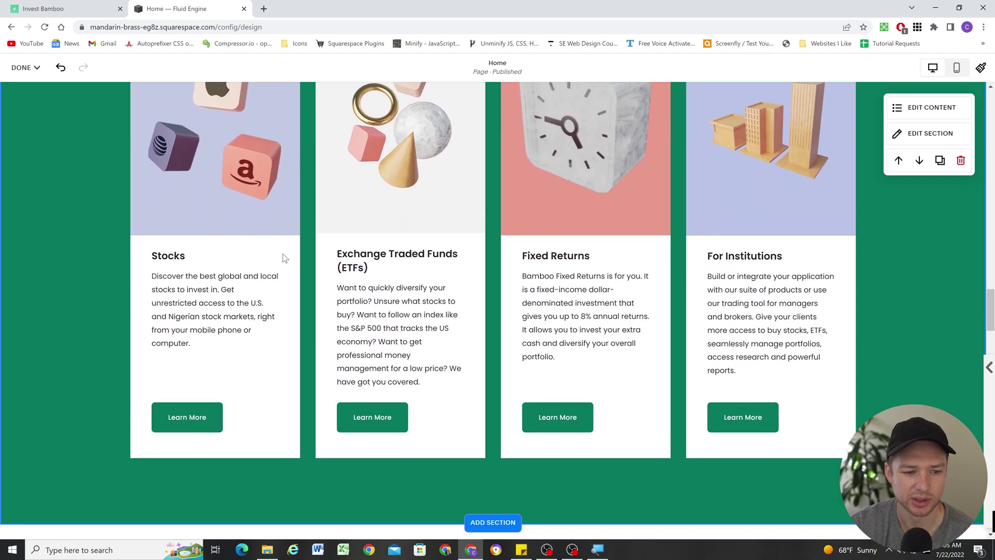
scroll(280, 274, up, 1)
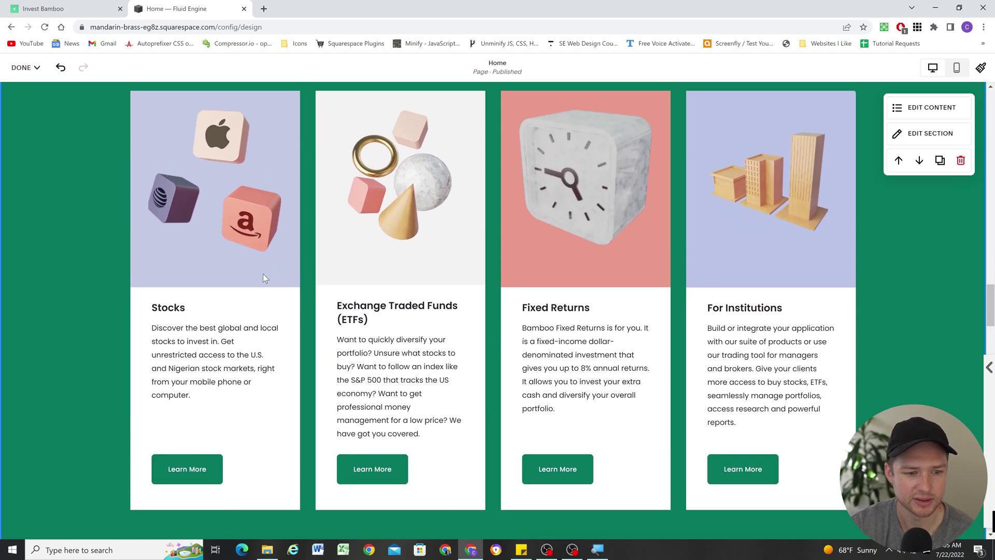
scroll(263, 274, down, 15)
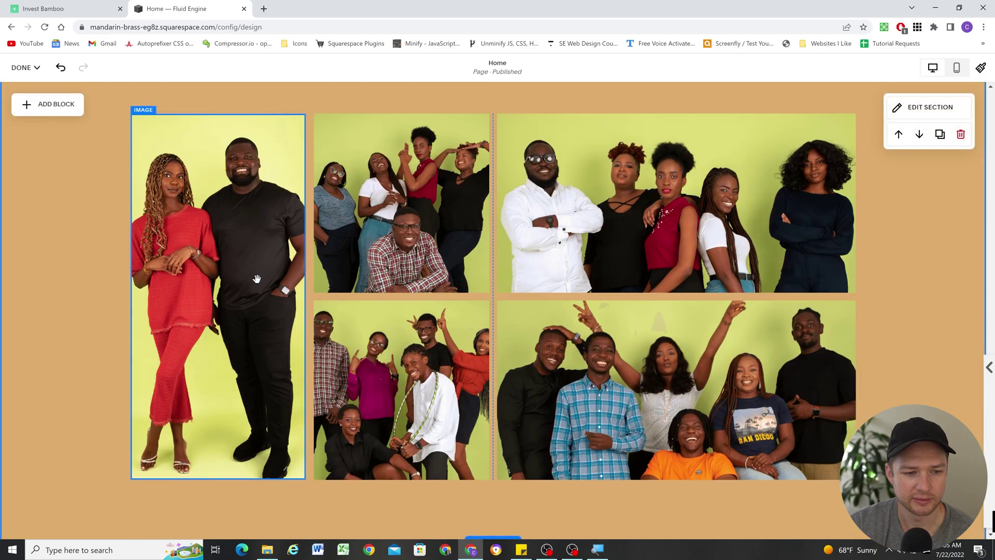
scroll(257, 279, up, 1)
scroll(226, 284, down, 1)
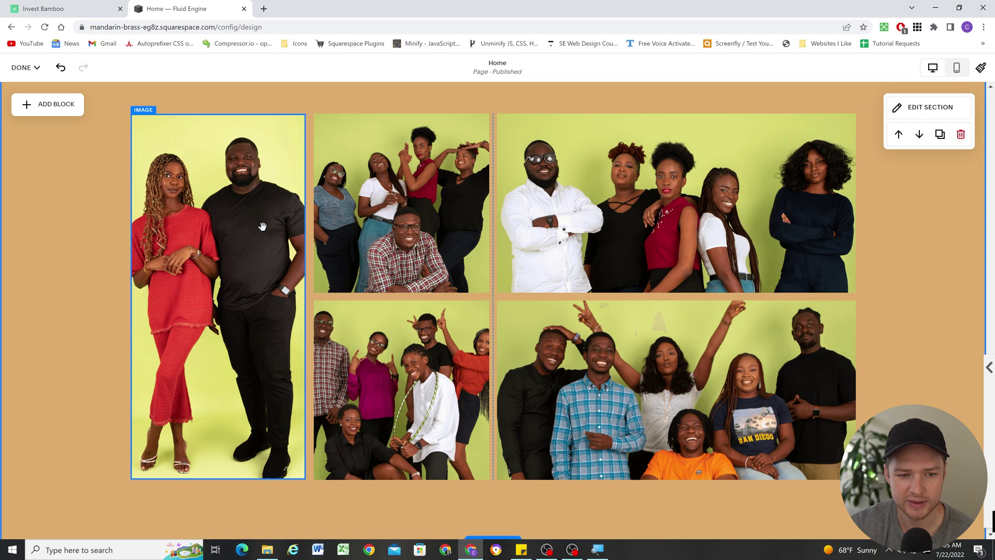
click(256, 208)
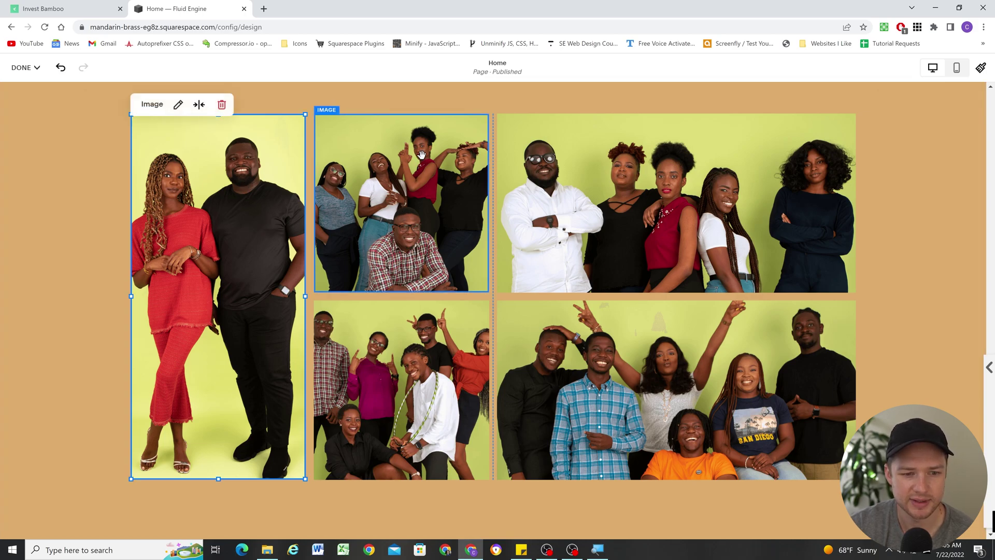
key(Escape)
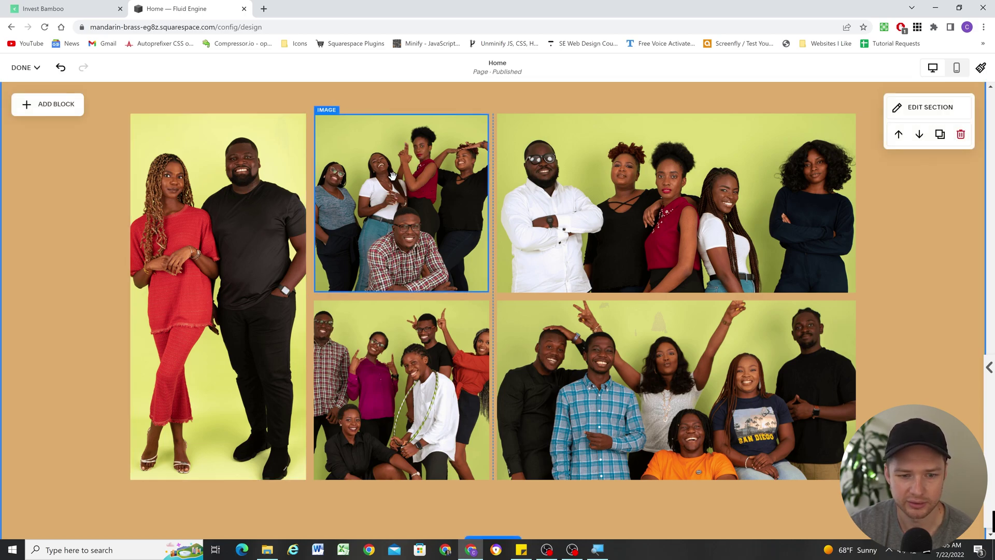
click(593, 178)
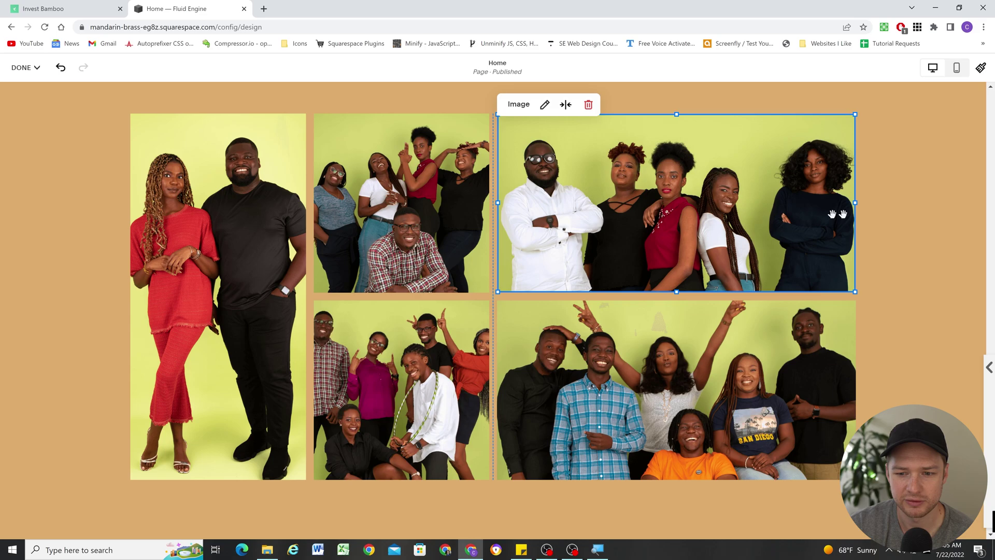
key(Escape)
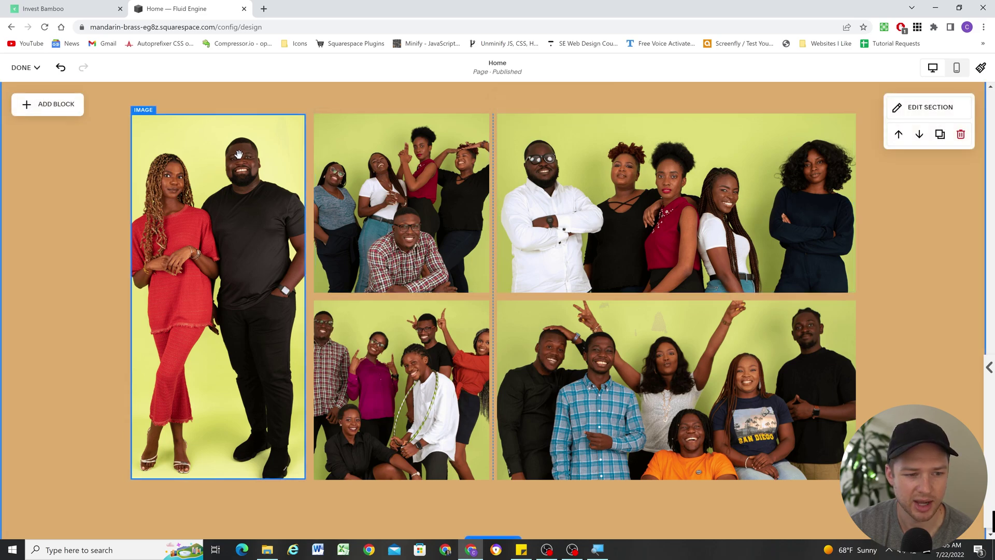
scroll(407, 267, down, 1)
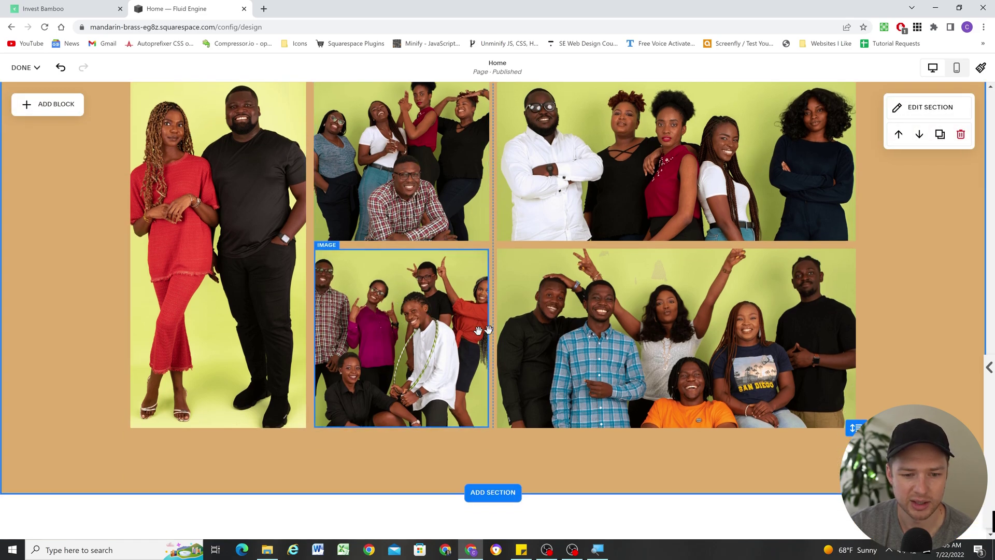
scroll(244, 300, up, 1)
scroll(156, 285, up, 1)
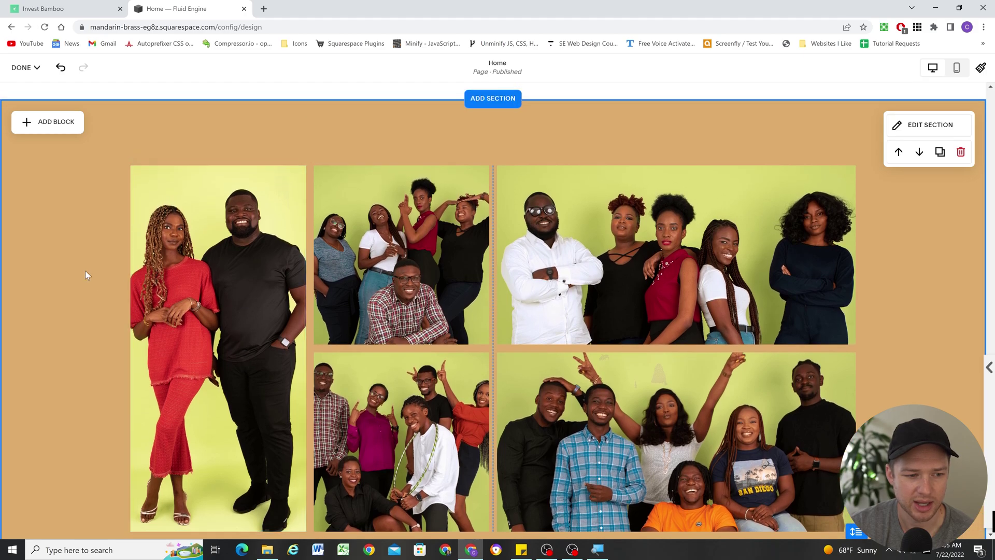
scroll(122, 258, down, 2)
scroll(253, 246, up, 1)
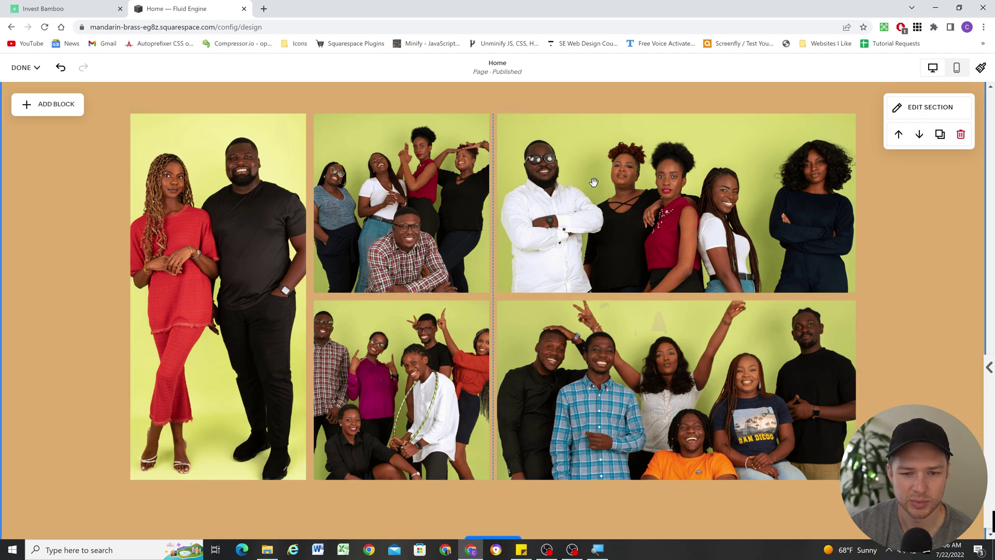
Set the gallery section's gap to custom, with 15 horizontal and 15 vertical spacing
click(928, 107)
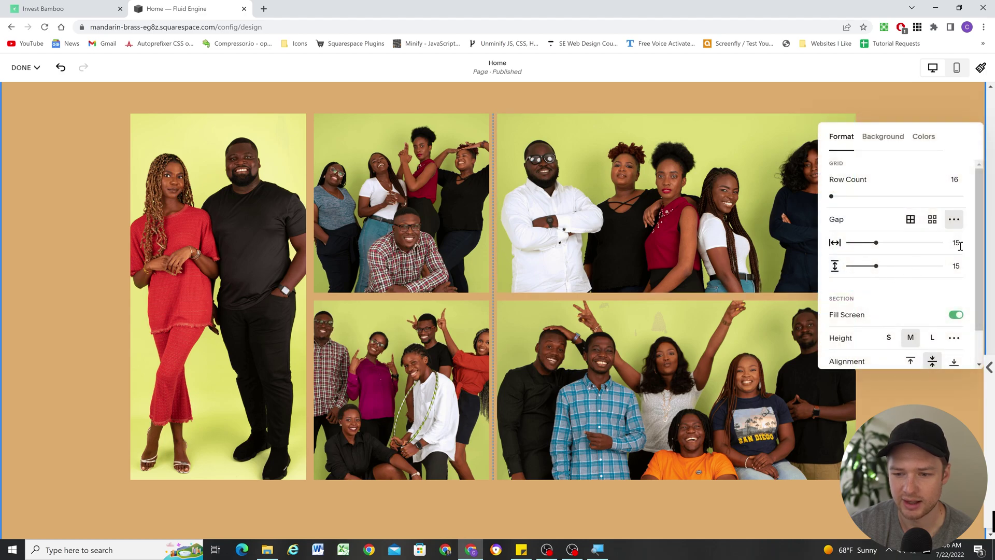
click(913, 223)
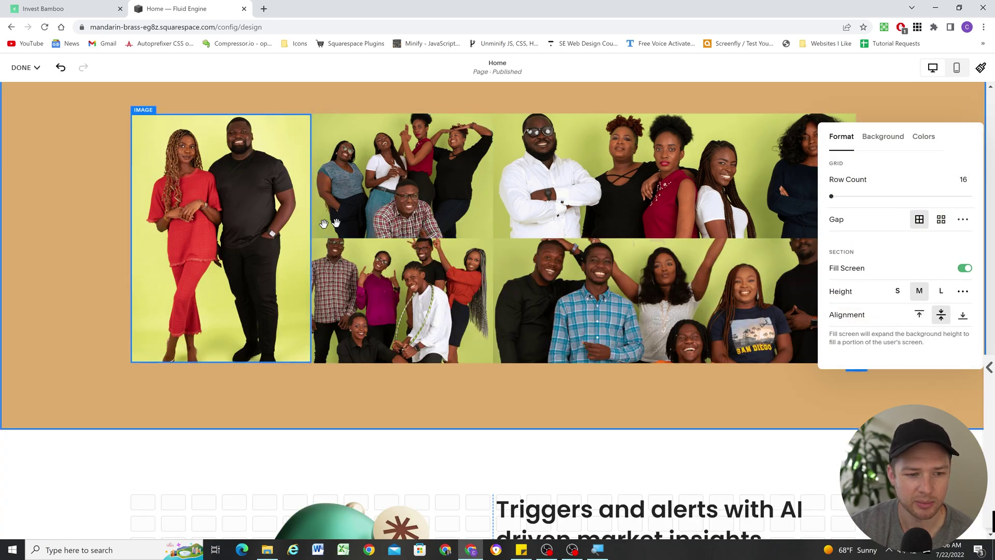
click(942, 226)
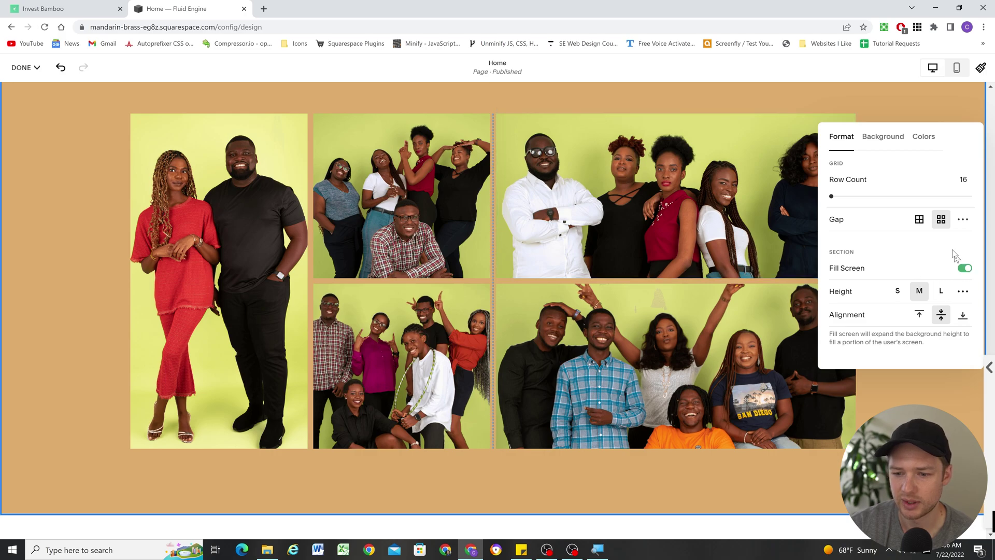
click(963, 219)
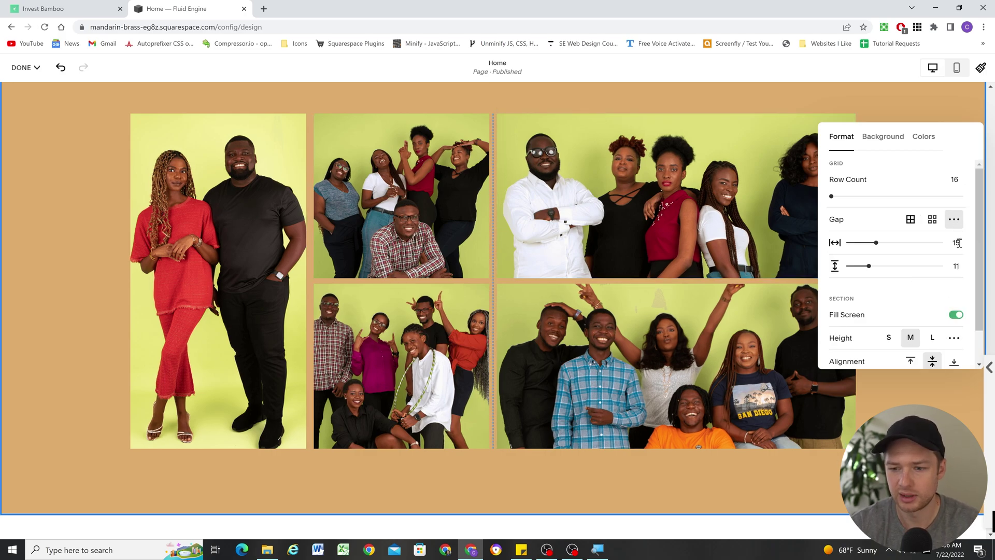
double_click(956, 266)
text(15)
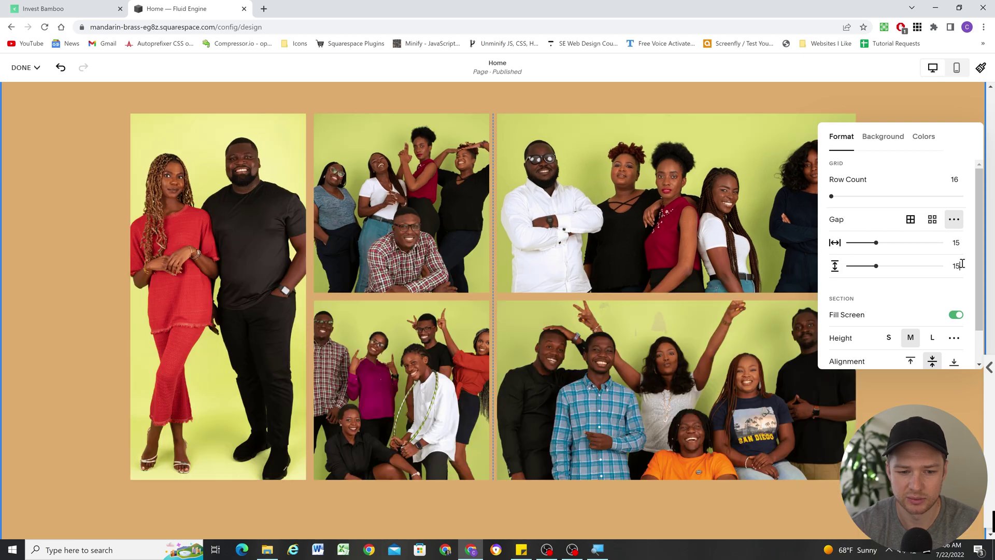
click(95, 244)
scroll(518, 256, down, 6)
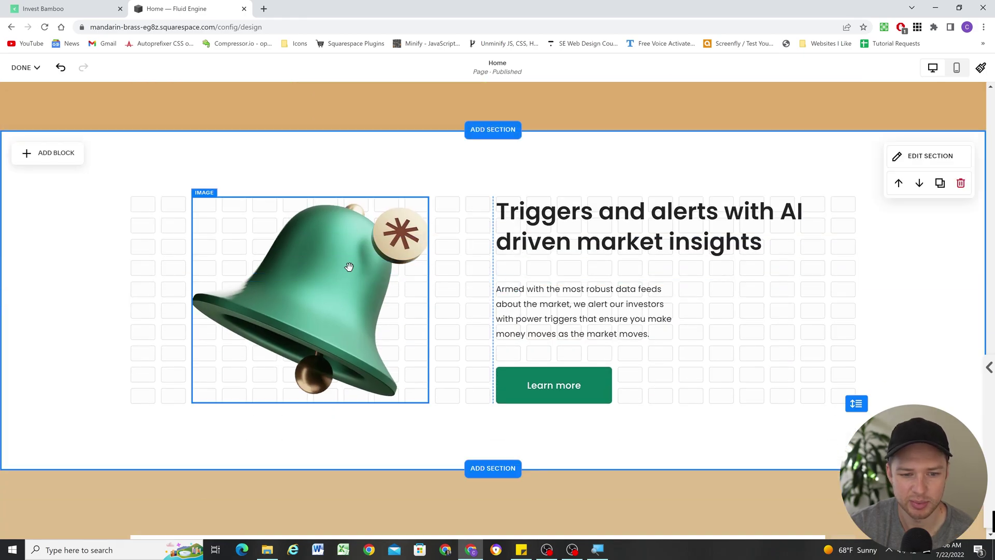
scroll(659, 365, down, 1)
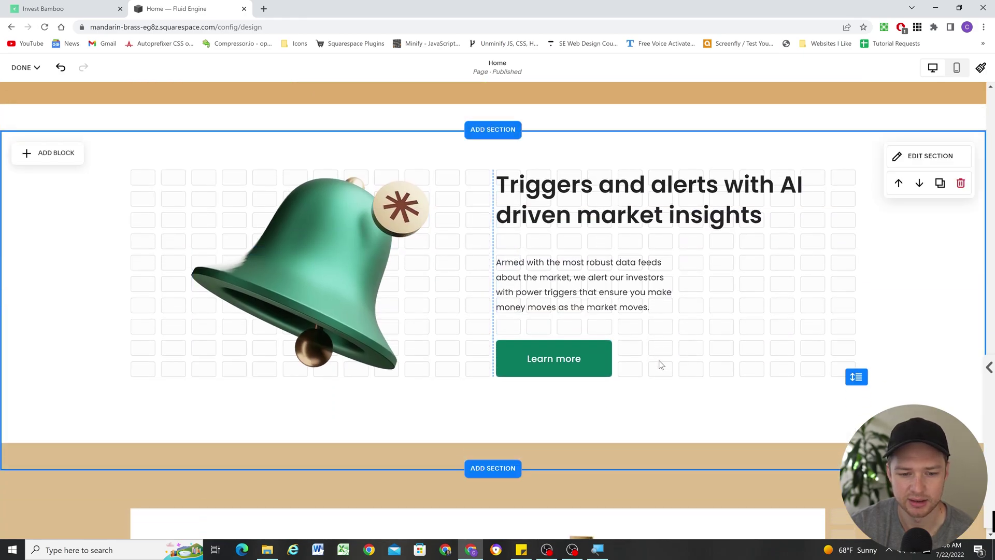
scroll(655, 288, down, 4)
scroll(691, 325, down, 2)
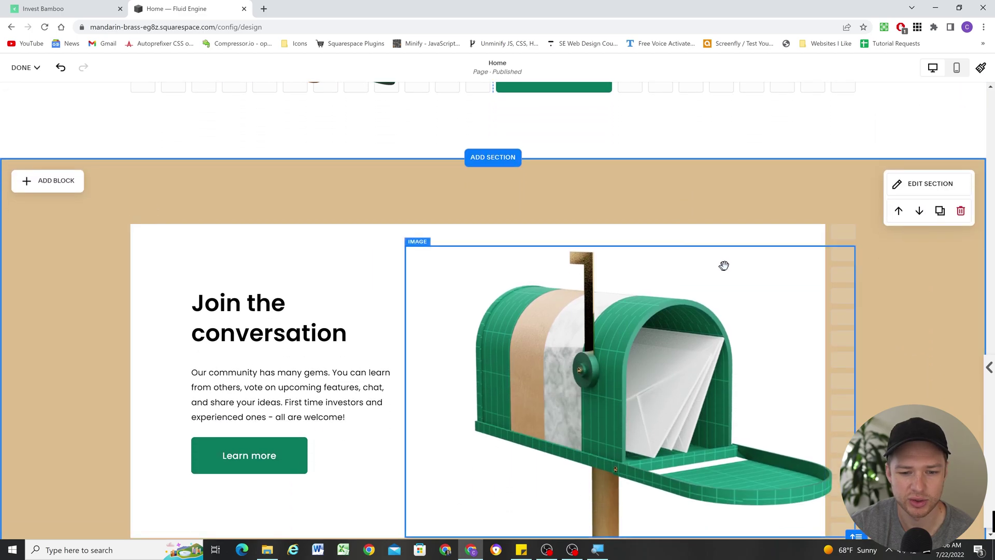
scroll(724, 265, down, 1)
scroll(415, 249, up, 1)
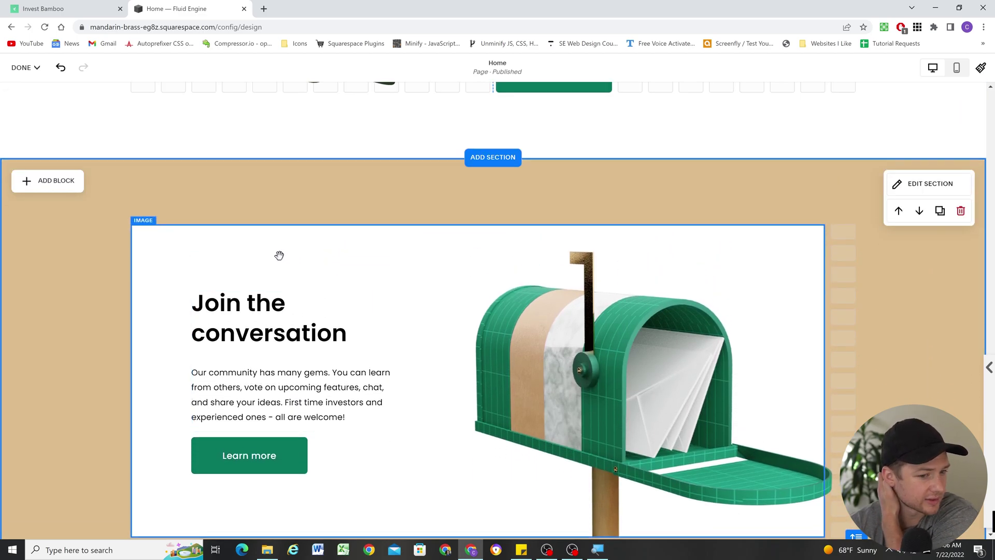
scroll(280, 255, down, 2)
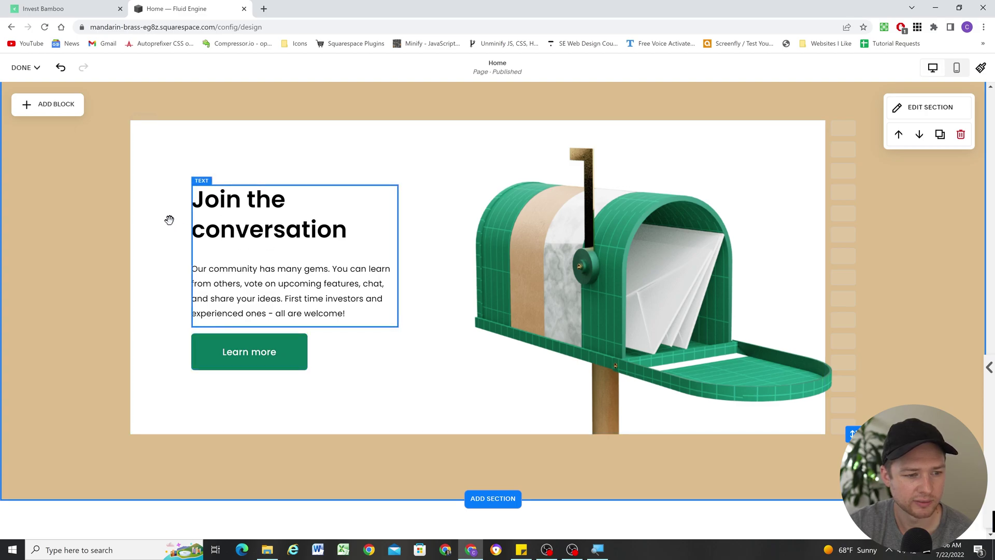
drag(159, 229, 276, 231)
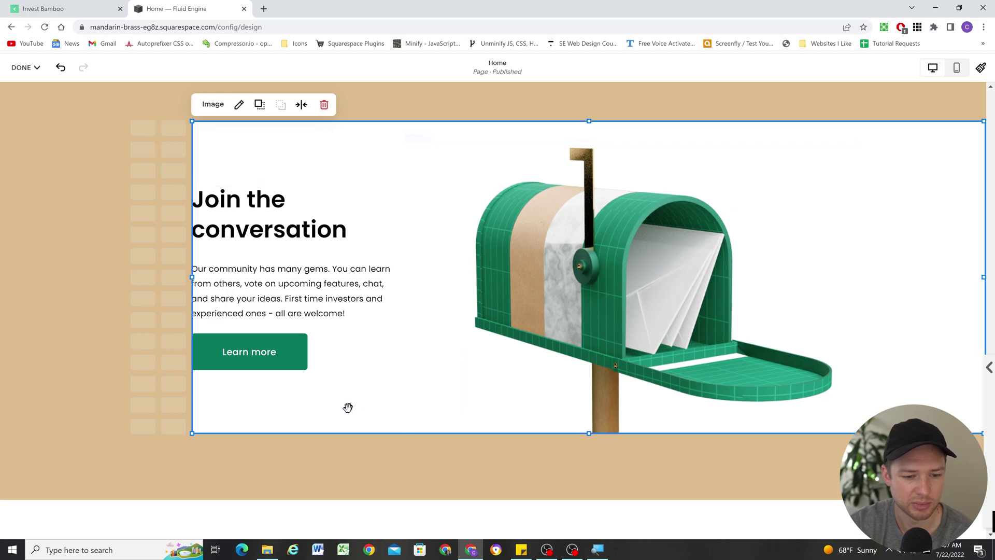
key(ctrl+z)
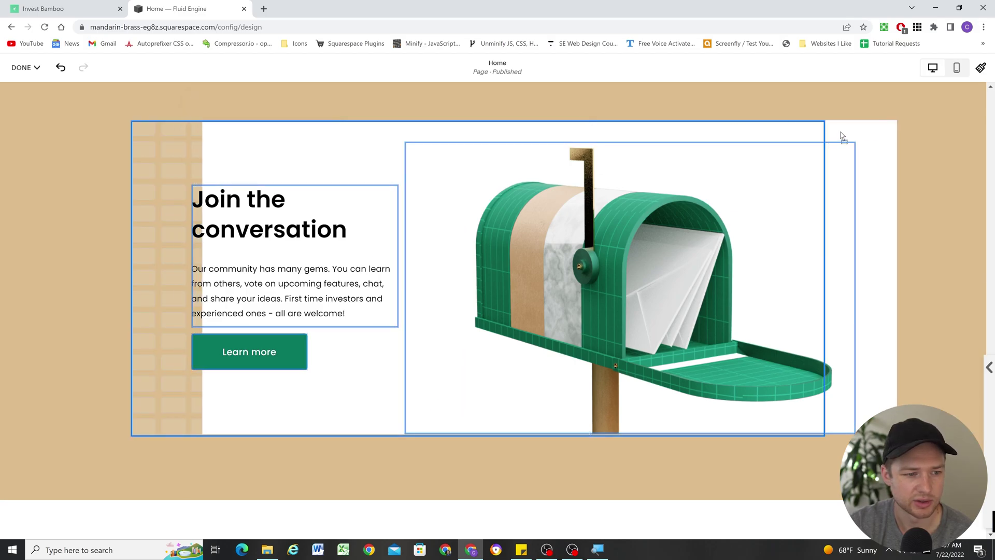
key(Escape)
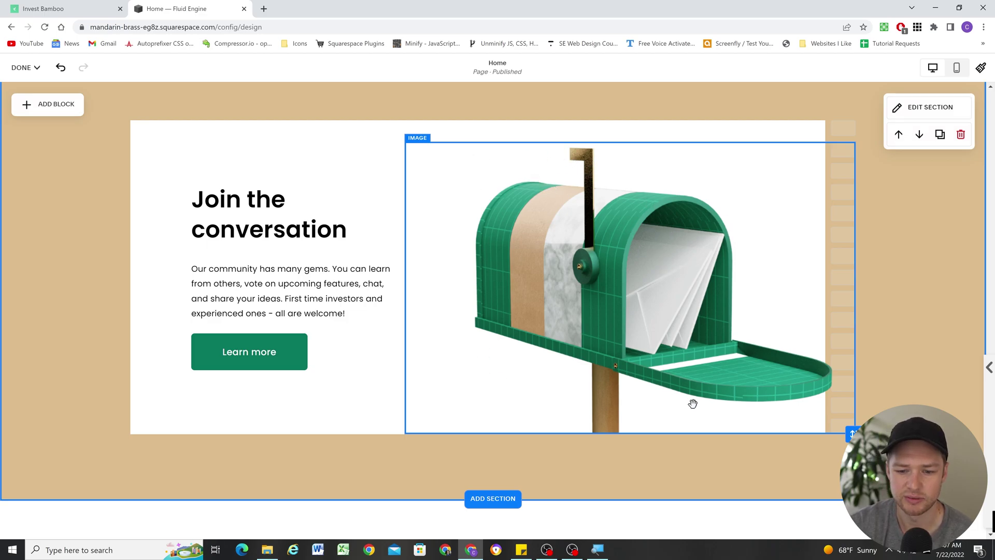
click(825, 288)
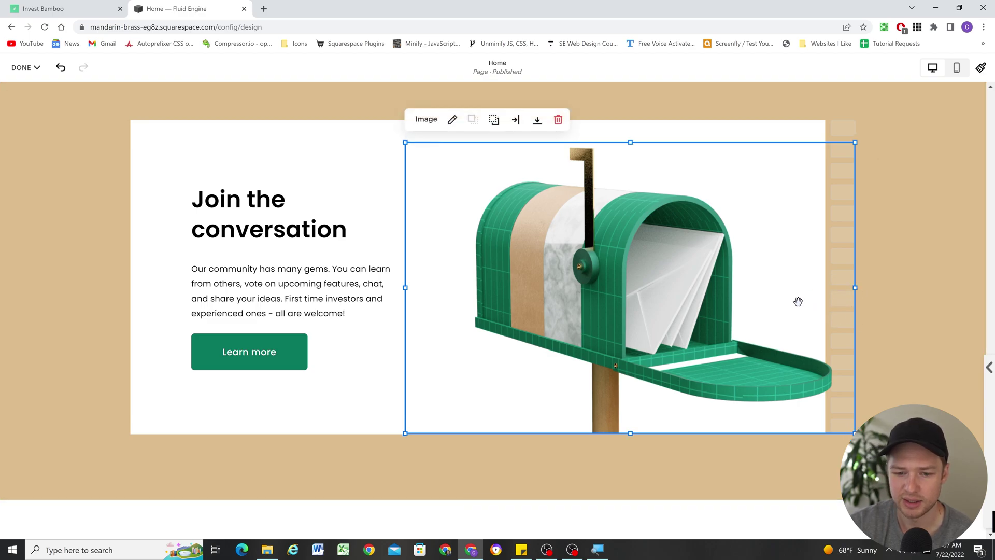
click(517, 120)
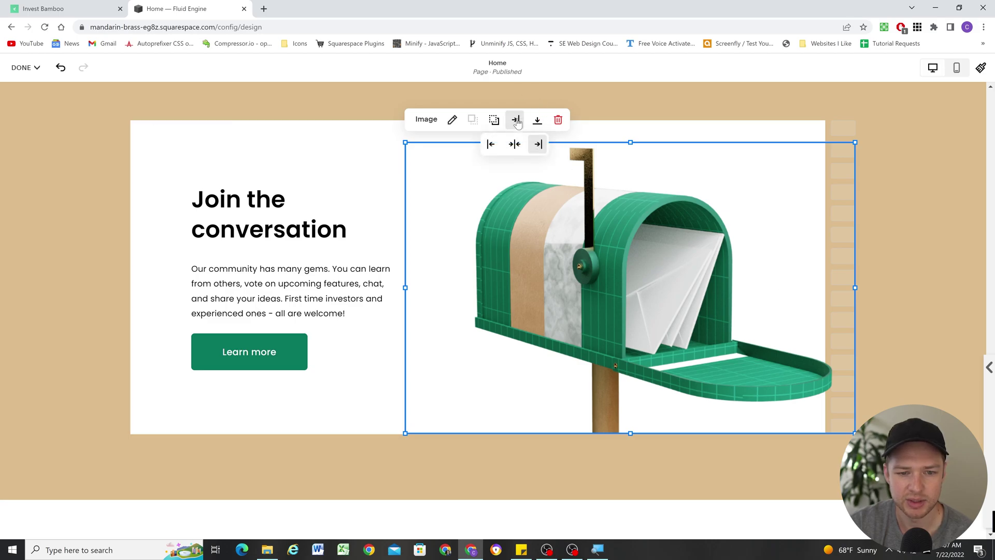
click(514, 145)
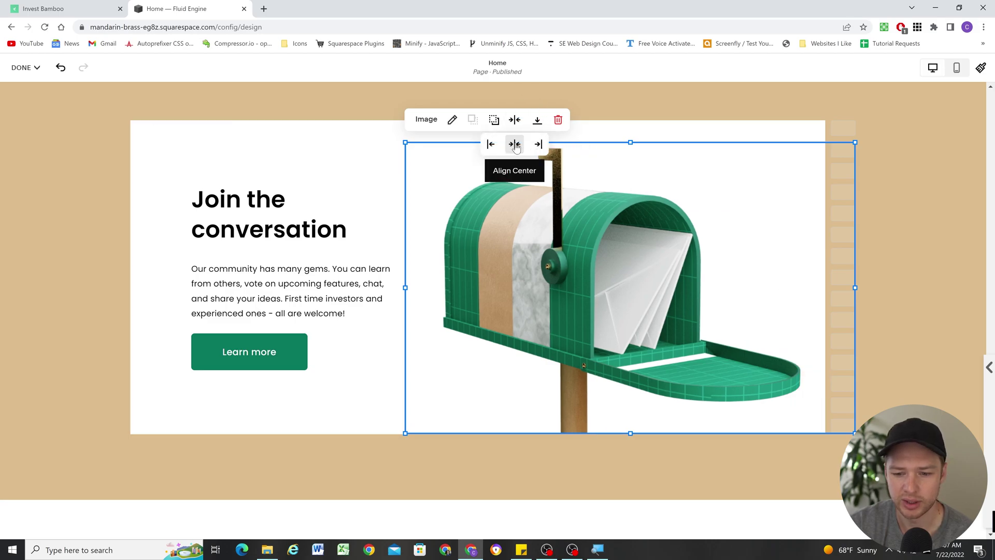
click(539, 145)
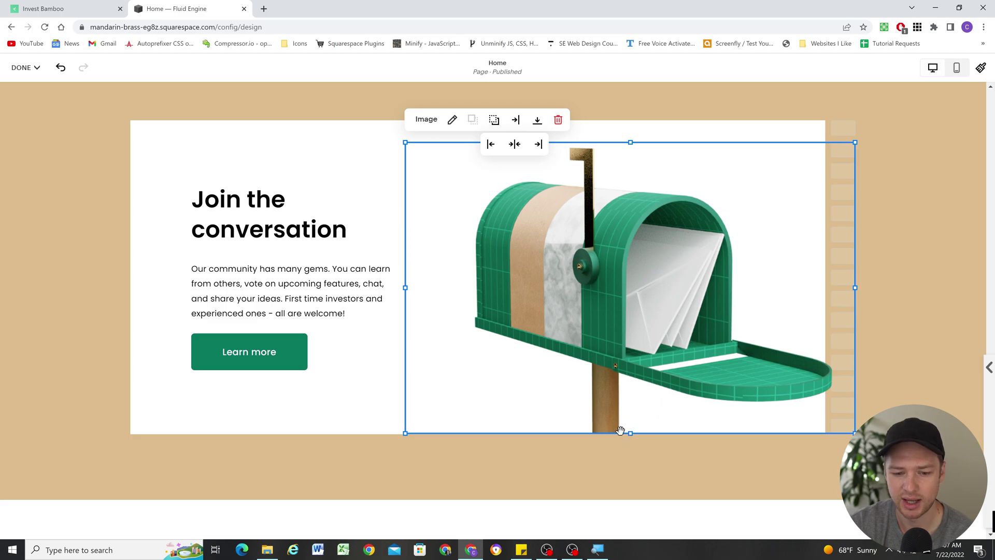
key(Escape)
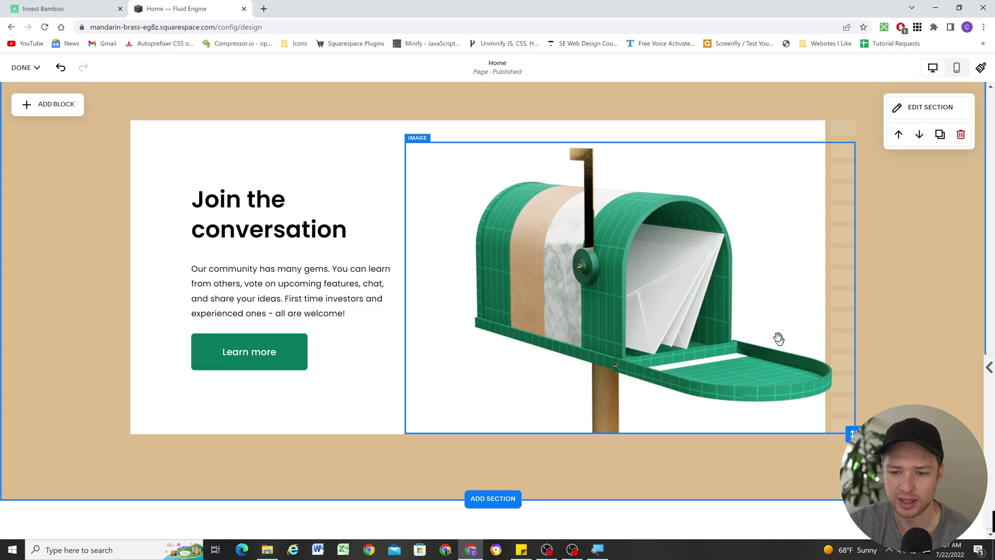
click(87, 193)
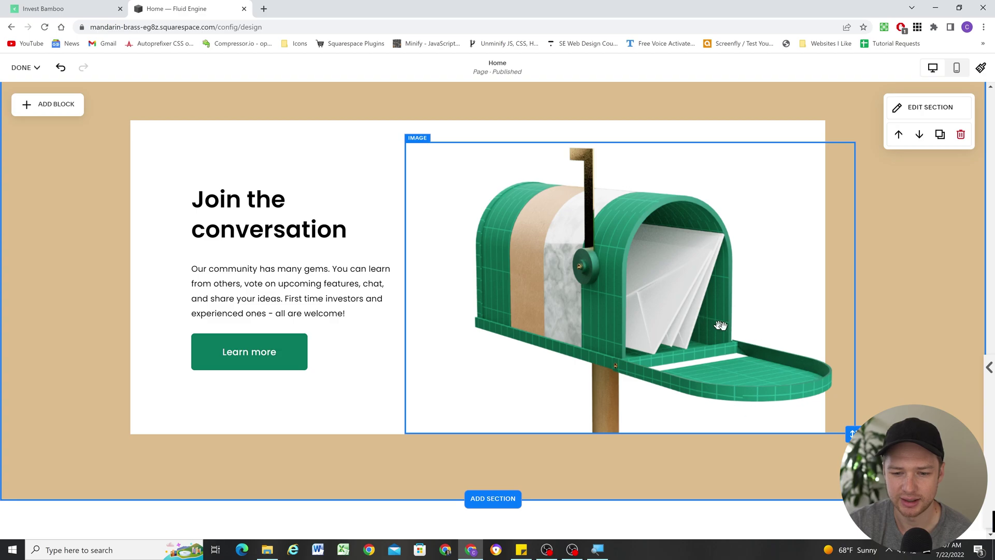
scroll(77, 202, down, 5)
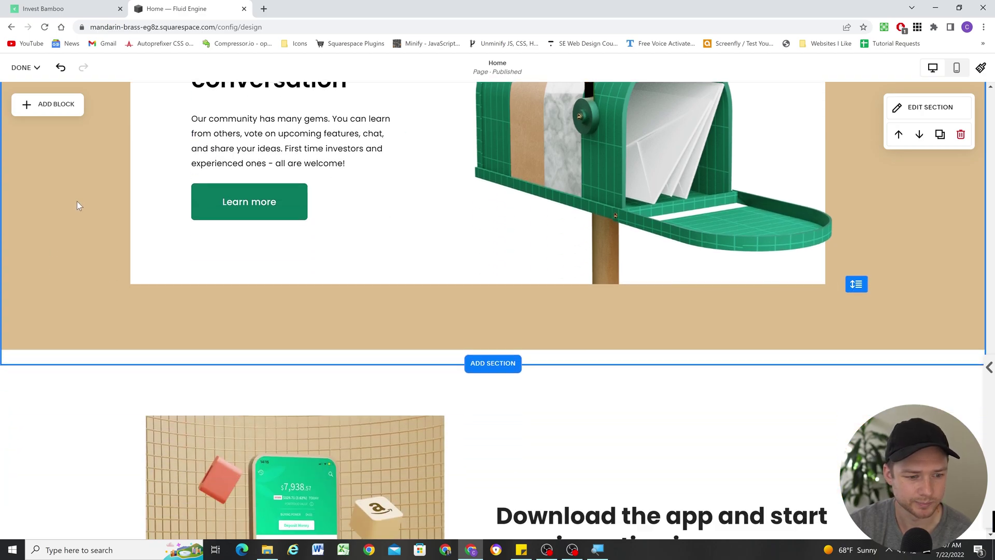
scroll(86, 245, up, 5)
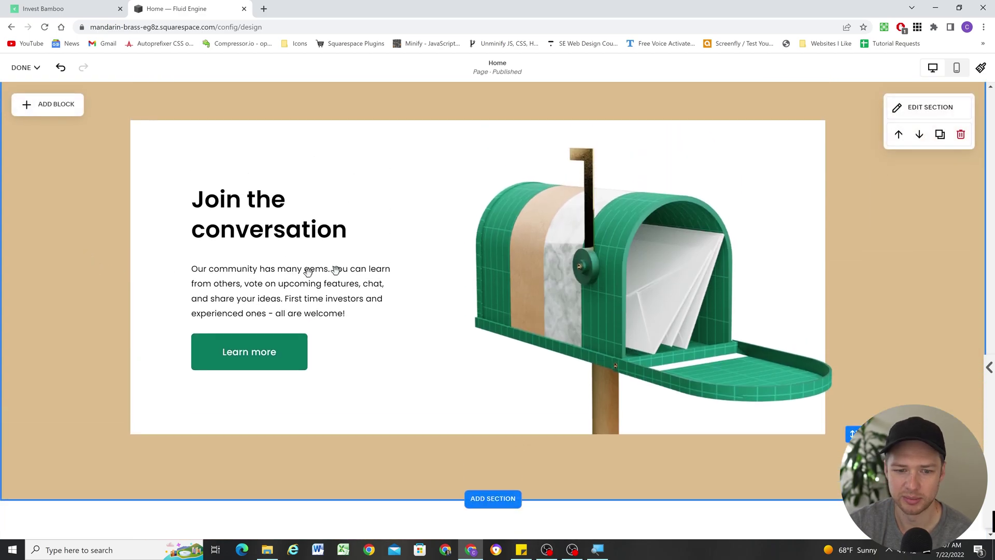
scroll(534, 269, up, 1)
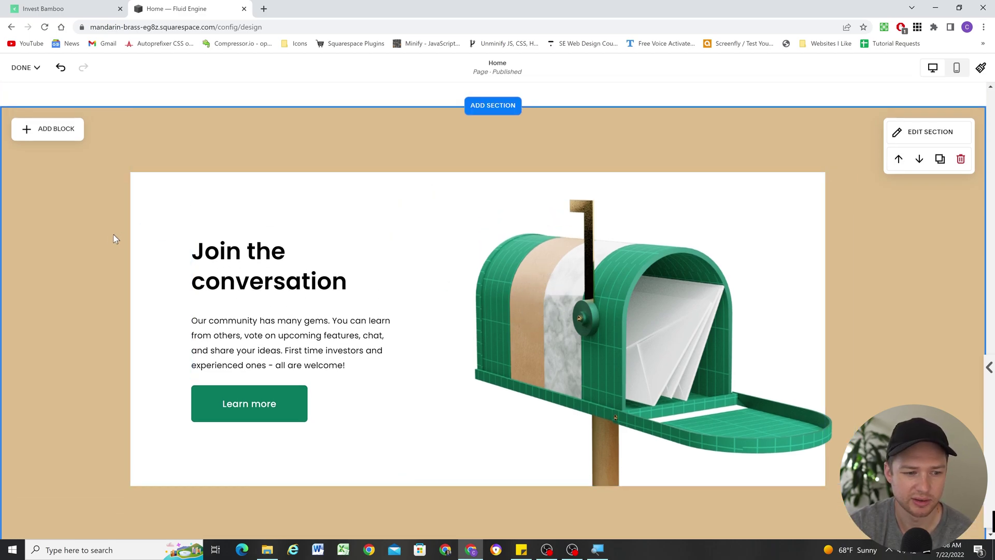
scroll(92, 232, down, 1)
scroll(92, 232, up, 2)
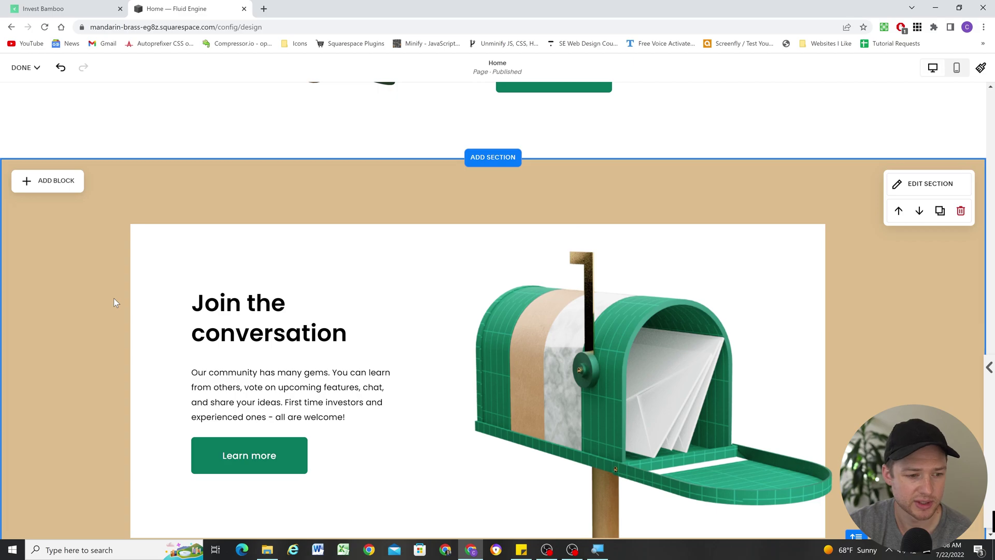
scroll(126, 287, down, 3)
scroll(125, 293, down, 4)
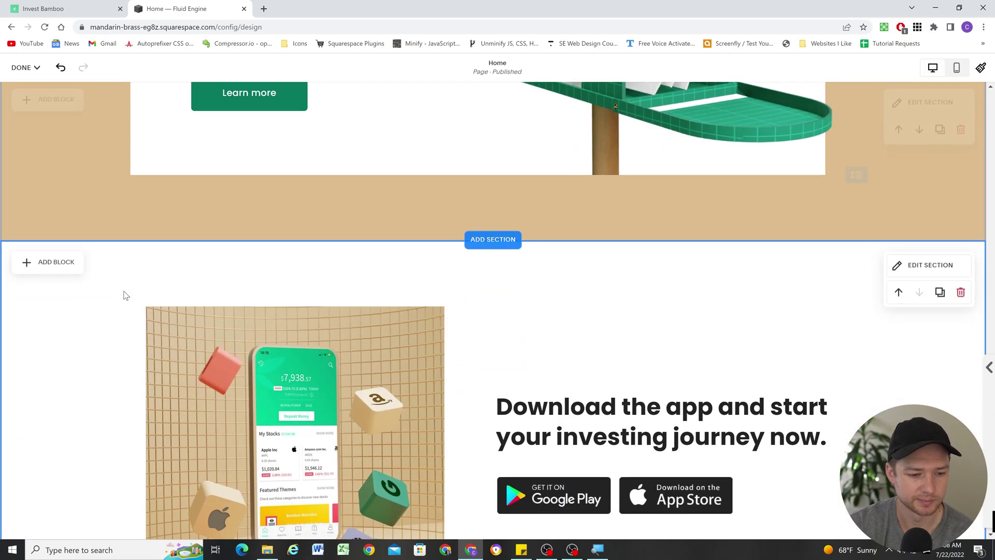
scroll(123, 292, down, 3)
scroll(280, 278, down, 1)
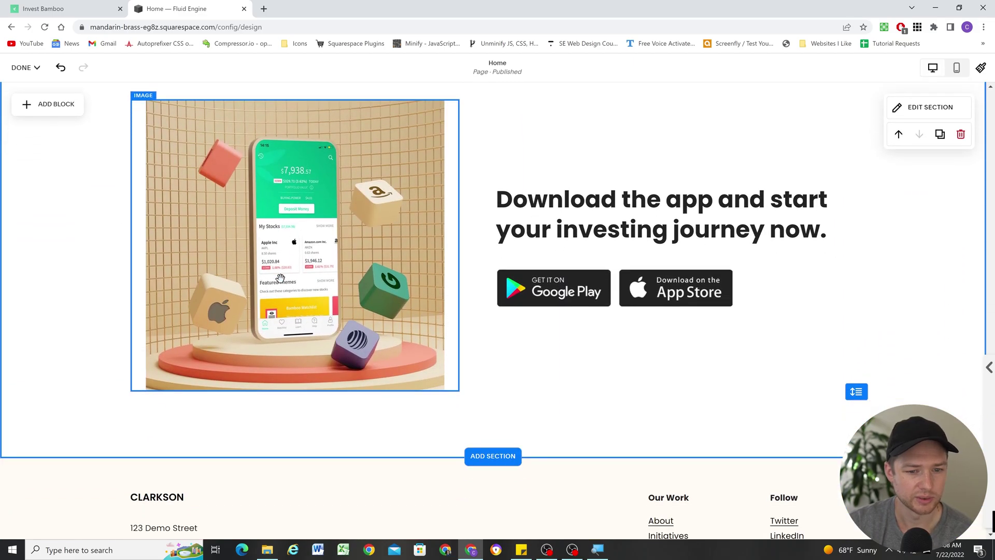
scroll(390, 279, up, 1)
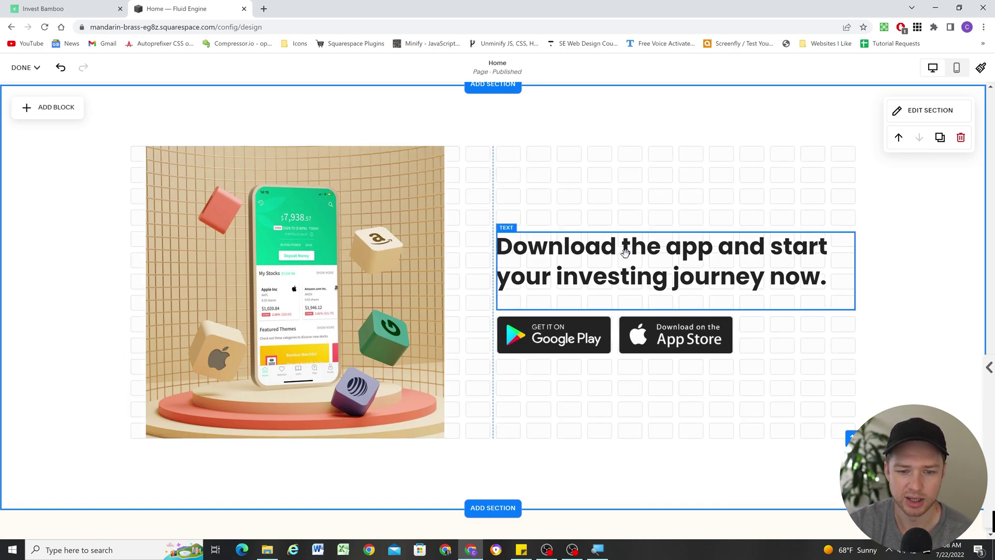
scroll(554, 282, down, 1)
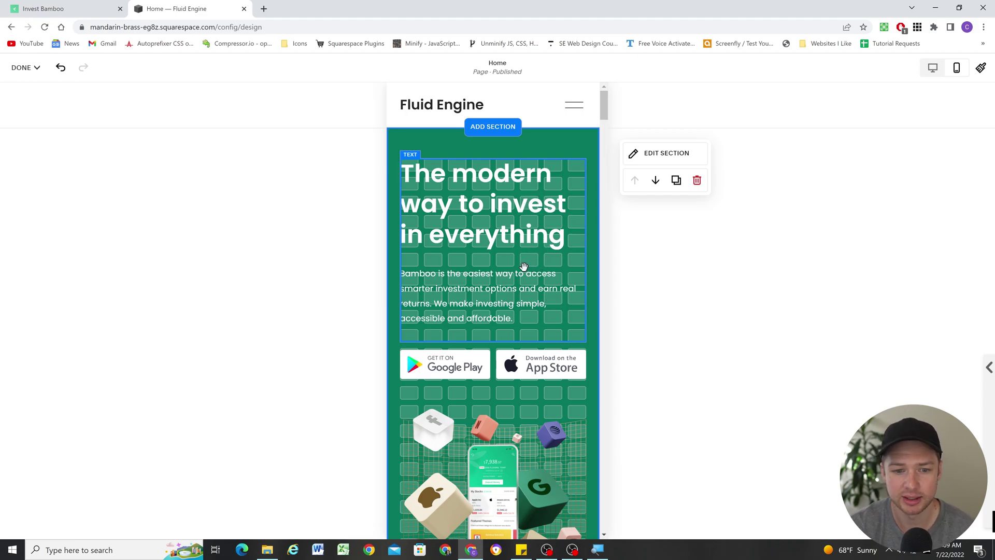
Select the mobile phone-and-cubes image and move it up toward the section top
scroll(508, 229, down, 2)
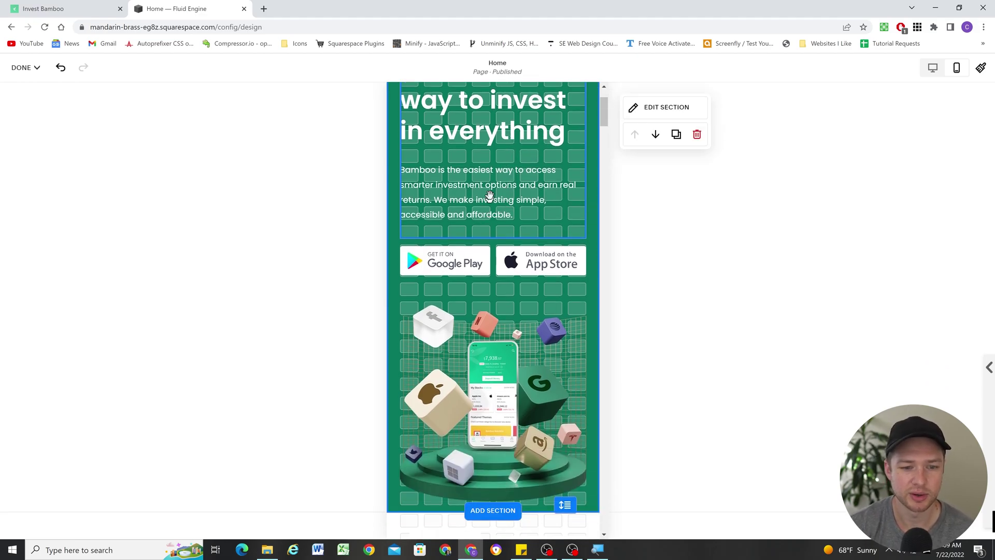
scroll(520, 324, up, 1)
scroll(492, 259, up, 1)
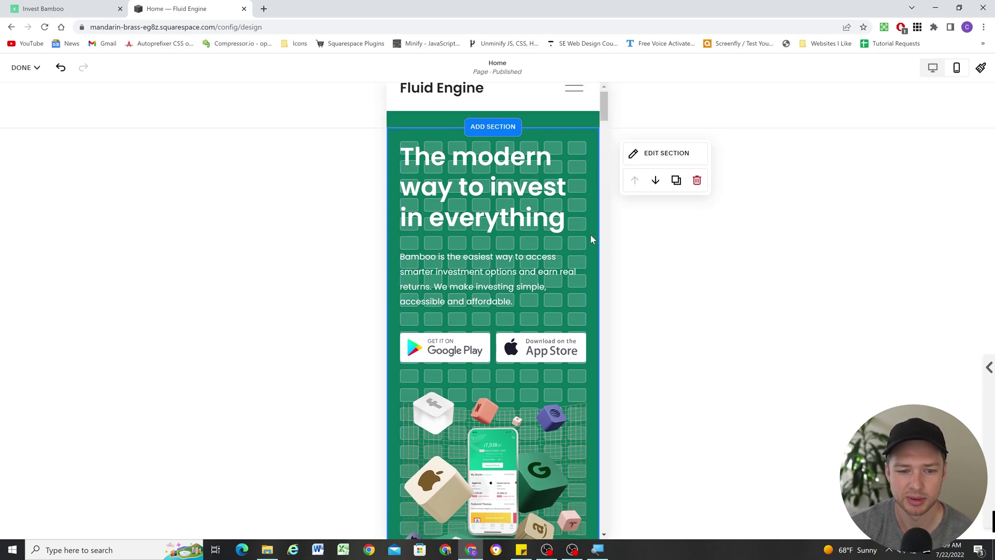
scroll(570, 244, down, 1)
scroll(466, 259, down, 1)
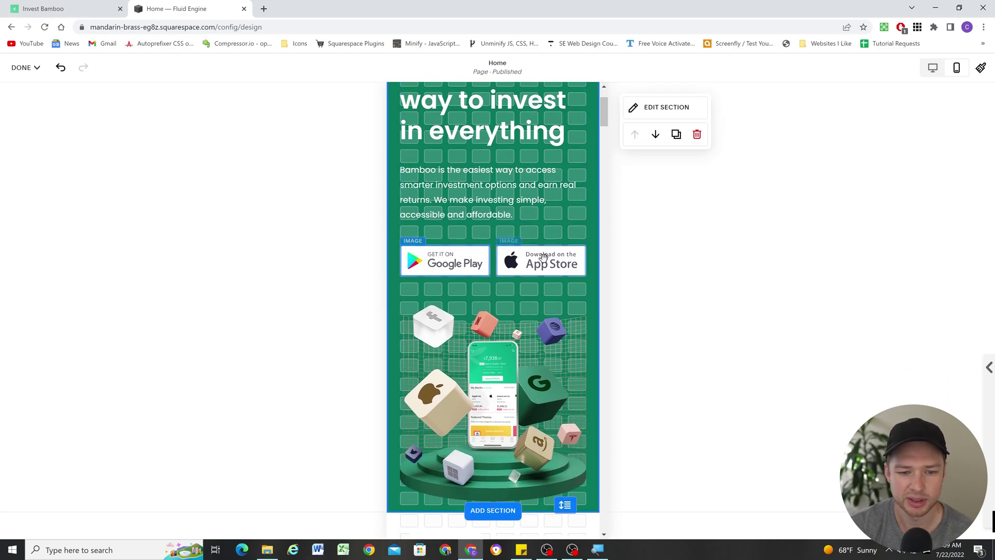
scroll(453, 264, down, 1)
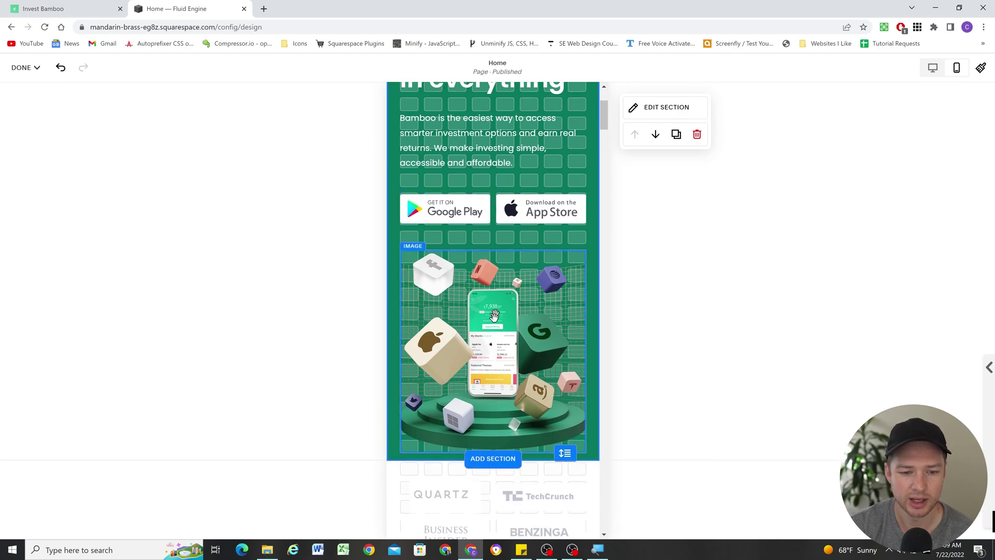
scroll(485, 255, up, 3)
scroll(498, 223, down, 1)
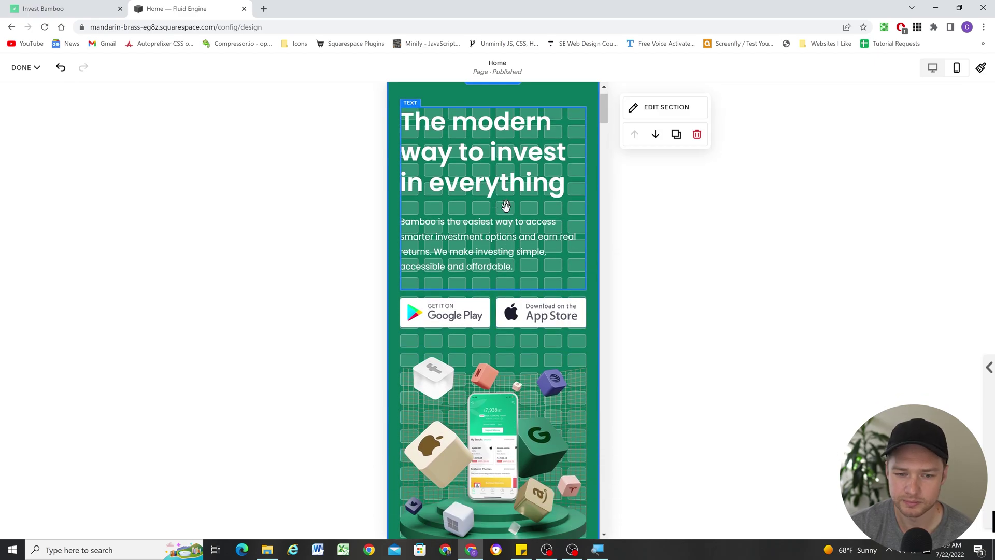
click(522, 377)
scroll(557, 345, down, 1)
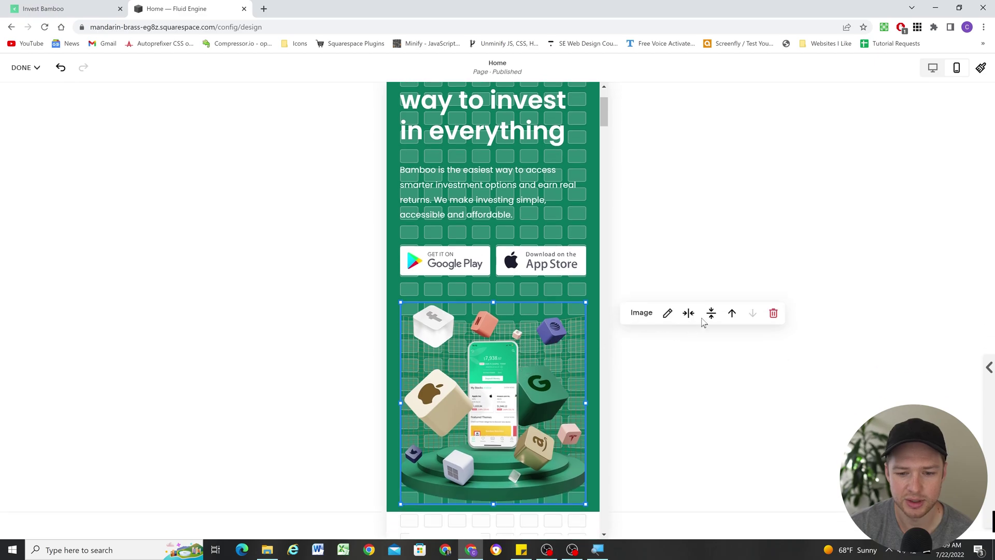
click(732, 314)
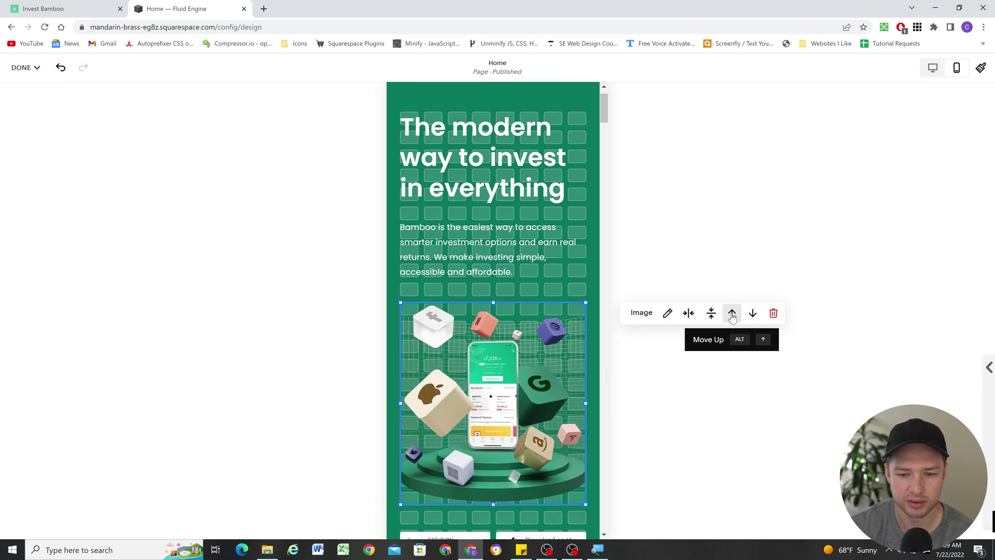
click(732, 315)
scroll(534, 205, down, 2)
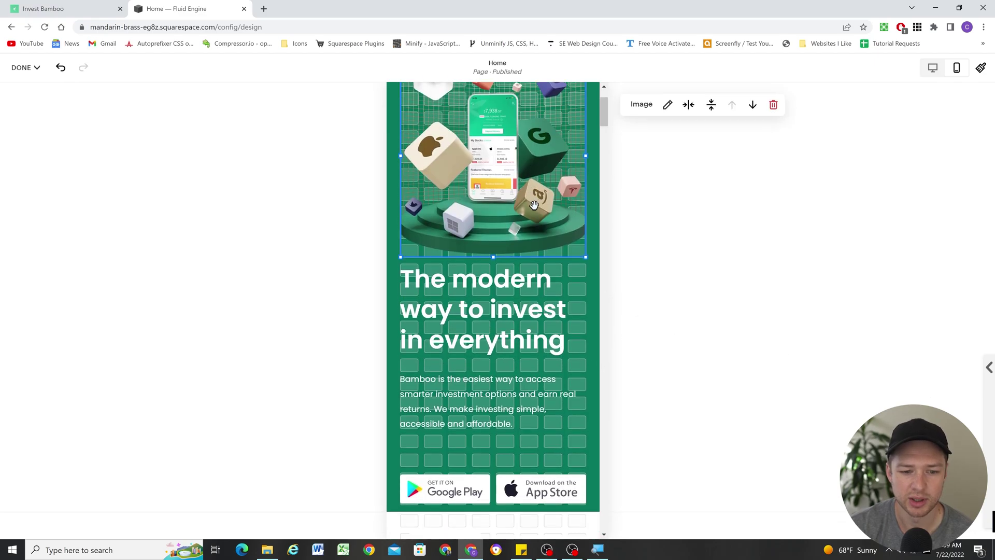
scroll(516, 342, up, 1)
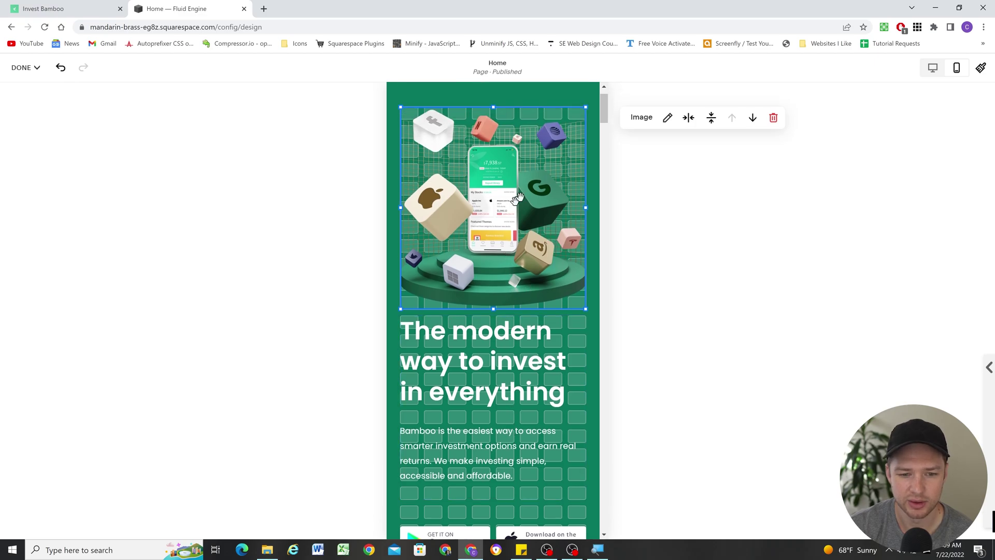
Move the phone illustration back down so it sits below the app-store badges
click(752, 119)
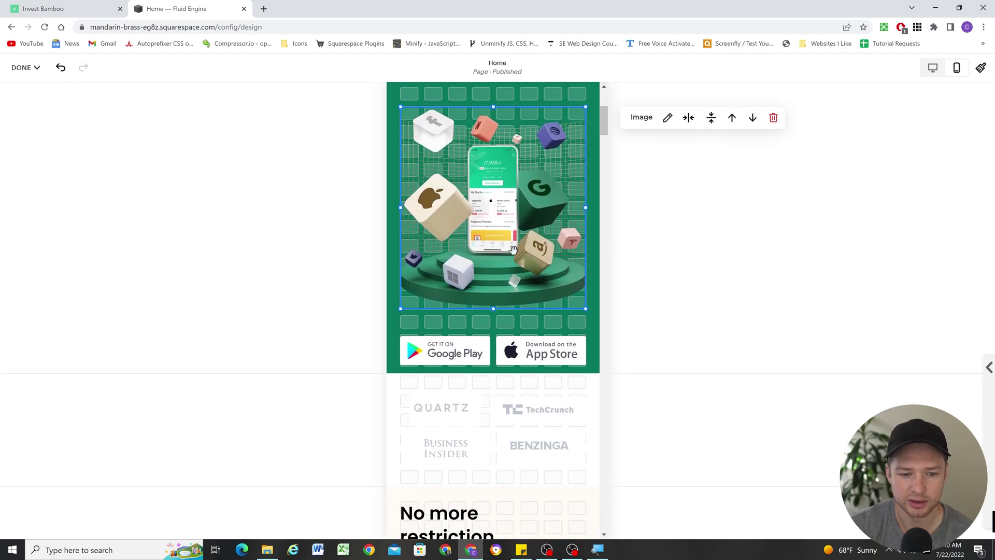
scroll(522, 252, up, 3)
scroll(523, 252, up, 2)
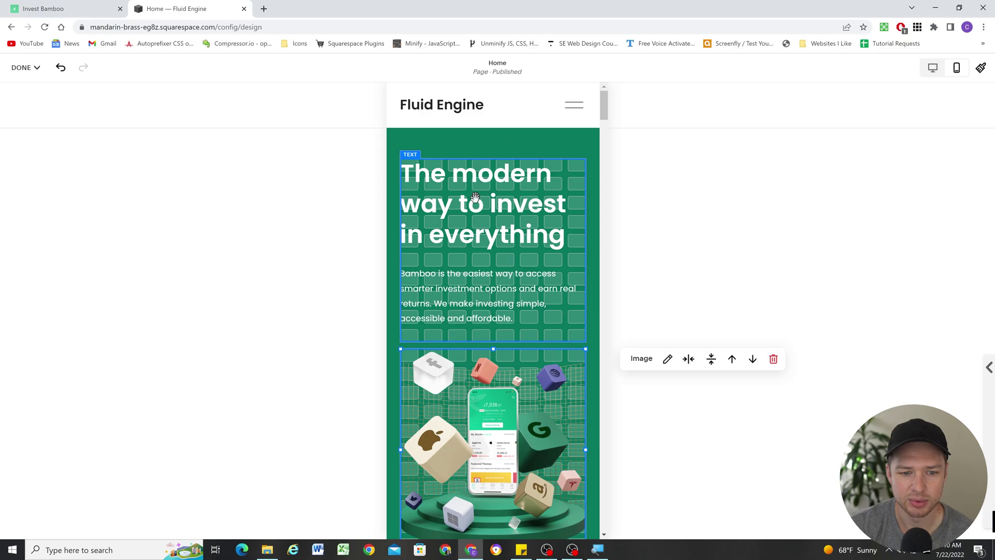
scroll(480, 209, down, 2)
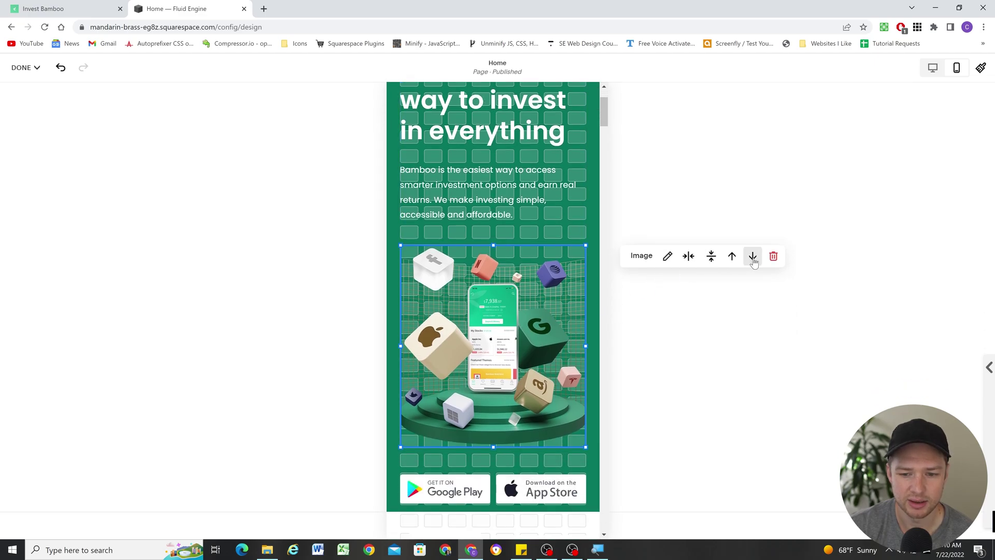
click(752, 256)
scroll(503, 338, up, 2)
scroll(495, 337, down, 5)
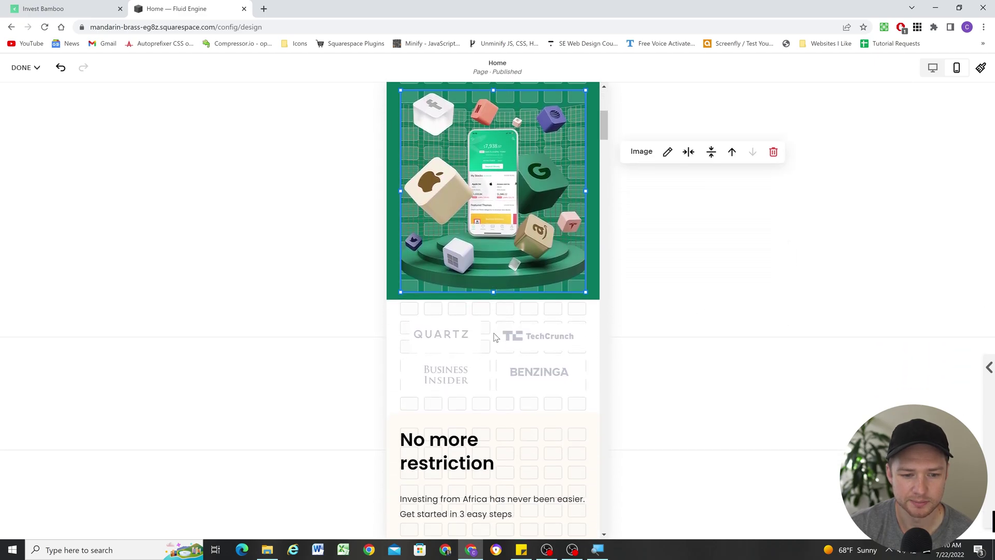
scroll(495, 337, down, 2)
scroll(487, 270, down, 1)
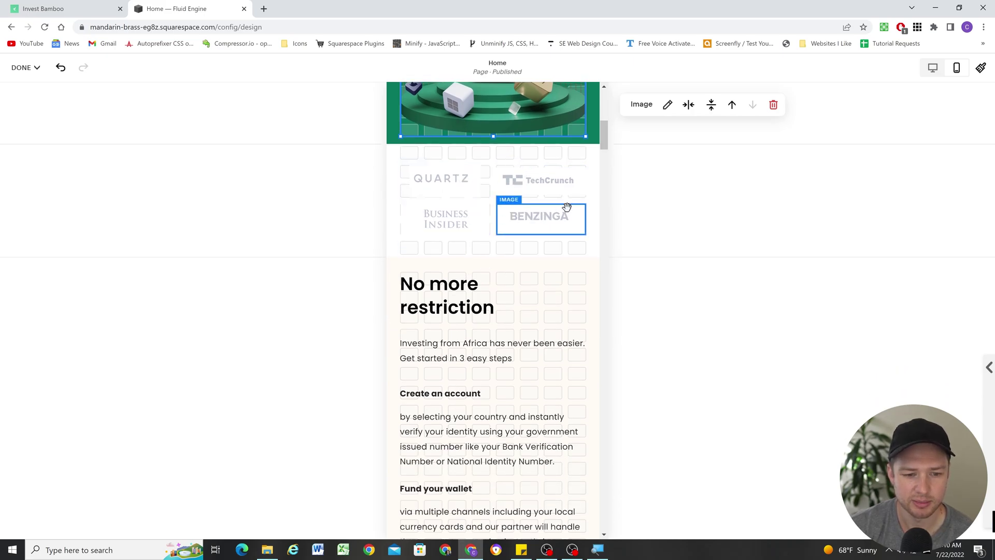
scroll(519, 217, down, 8)
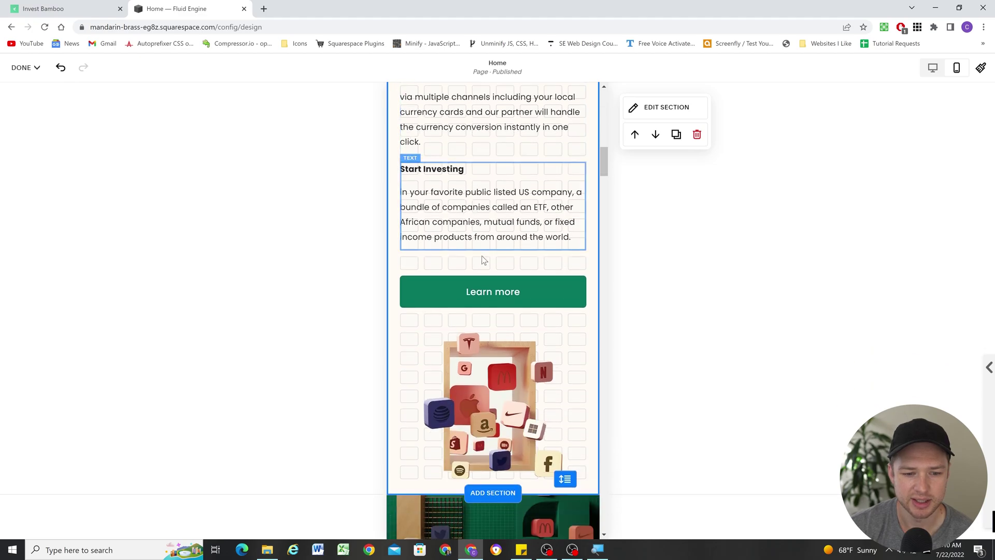
click(440, 290)
drag(402, 291, 480, 292)
mouse_move(586, 292)
mouse_down()
mouse_move(541, 293)
mouse_move(582, 292)
mouse_up()
drag(510, 290, 509, 289)
drag(425, 292, 405, 292)
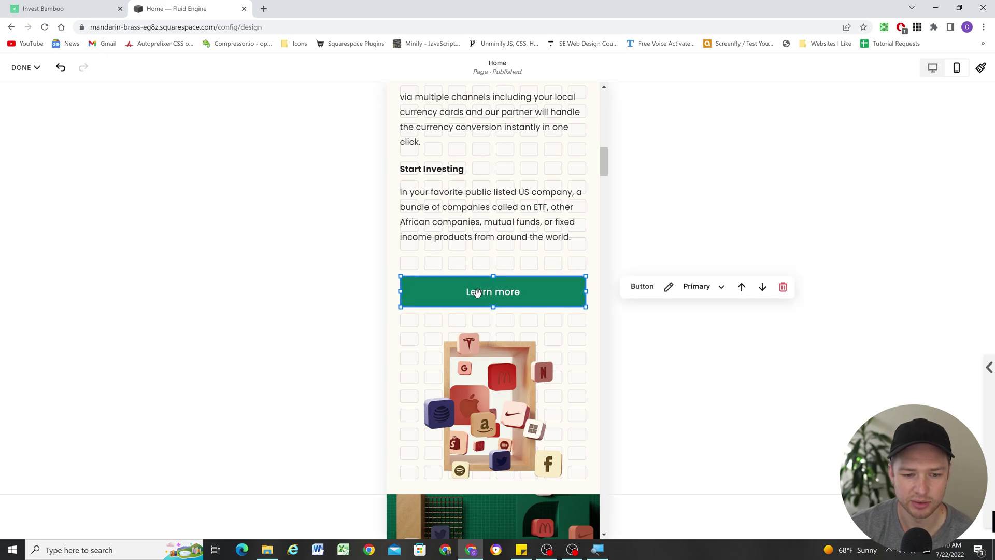
click(473, 273)
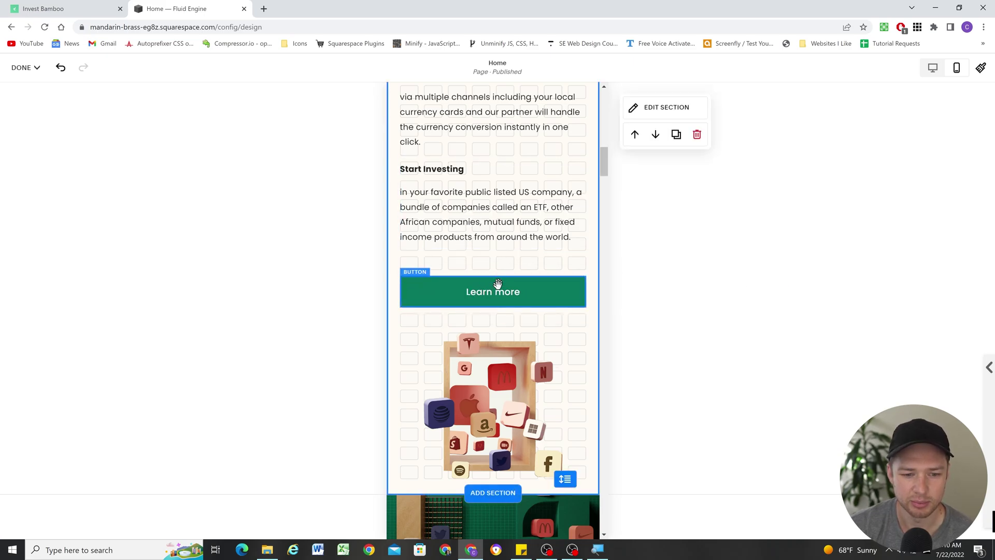
scroll(497, 288, down, 1)
scroll(495, 286, down, 1)
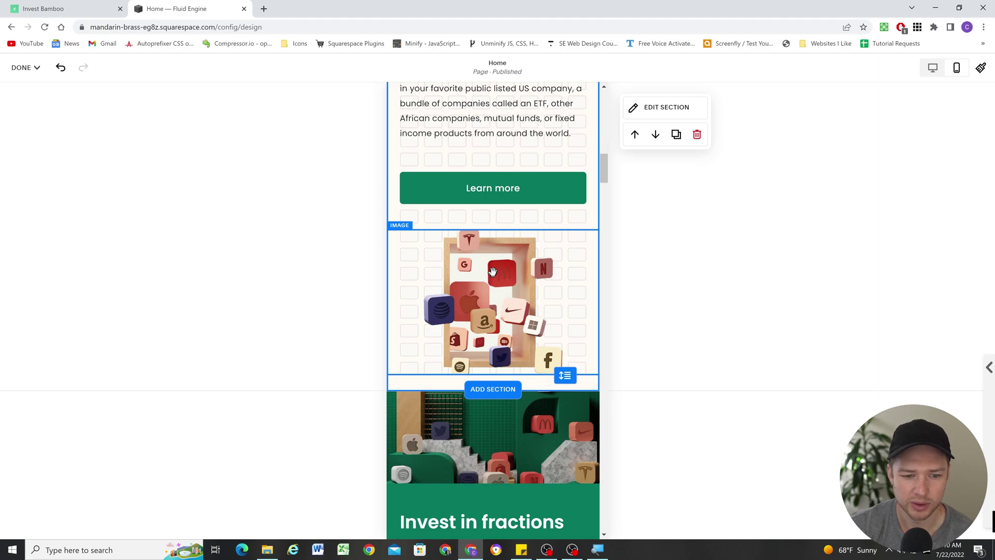
scroll(493, 271, down, 5)
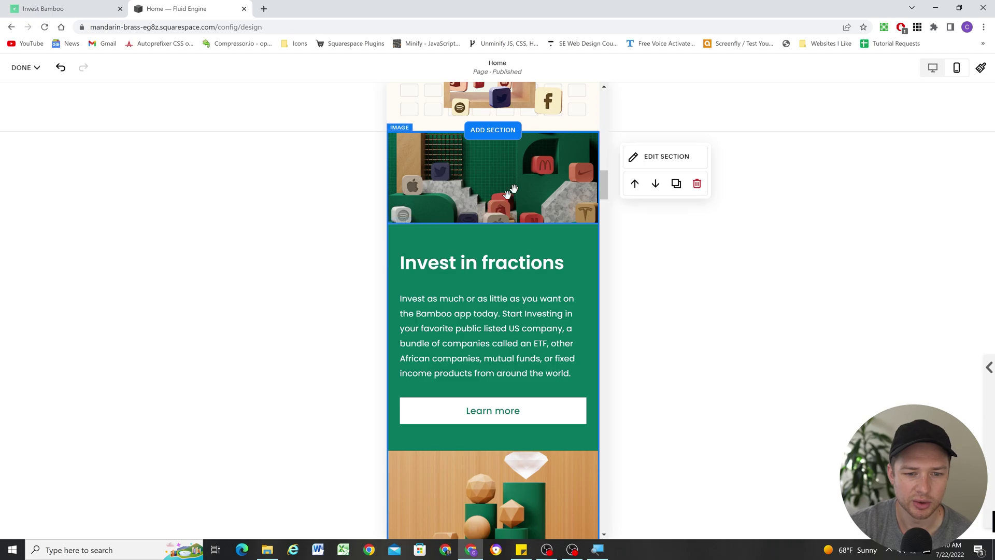
click(411, 178)
mouse_move(409, 175)
mouse_down()
mouse_move(433, 173)
mouse_move(412, 170)
mouse_up()
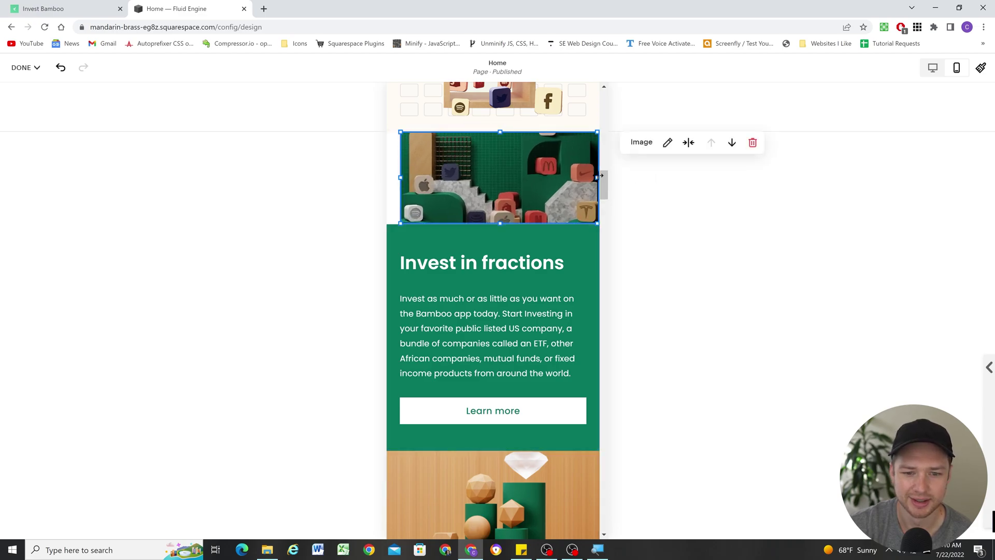
drag(597, 177, 586, 177)
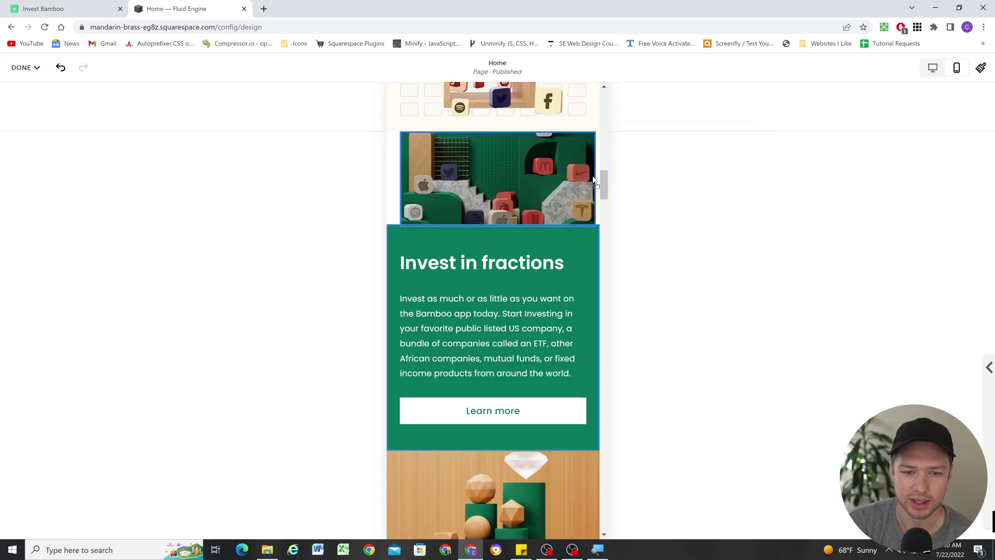
click(419, 172)
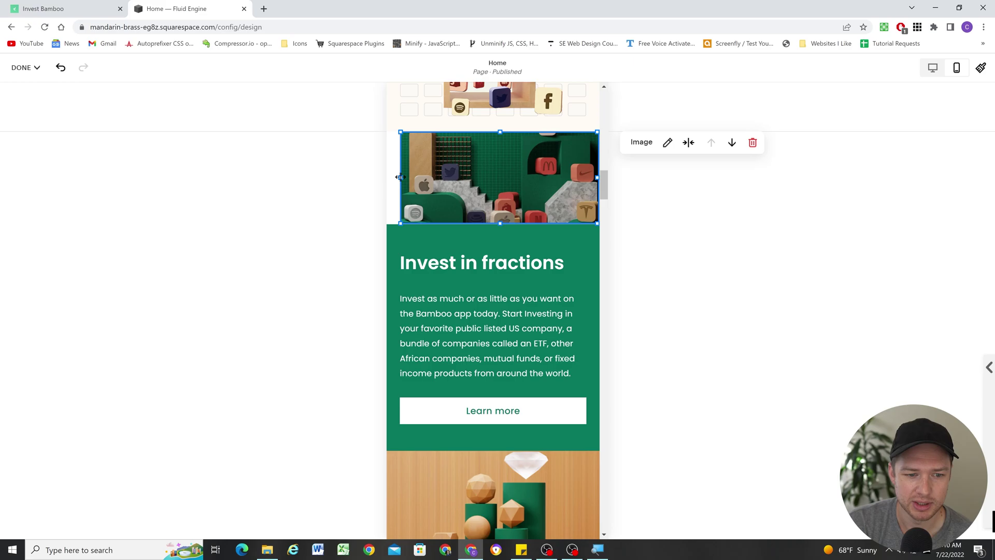
mouse_move(399, 177)
mouse_down()
mouse_move(422, 178)
mouse_move(381, 172)
mouse_up()
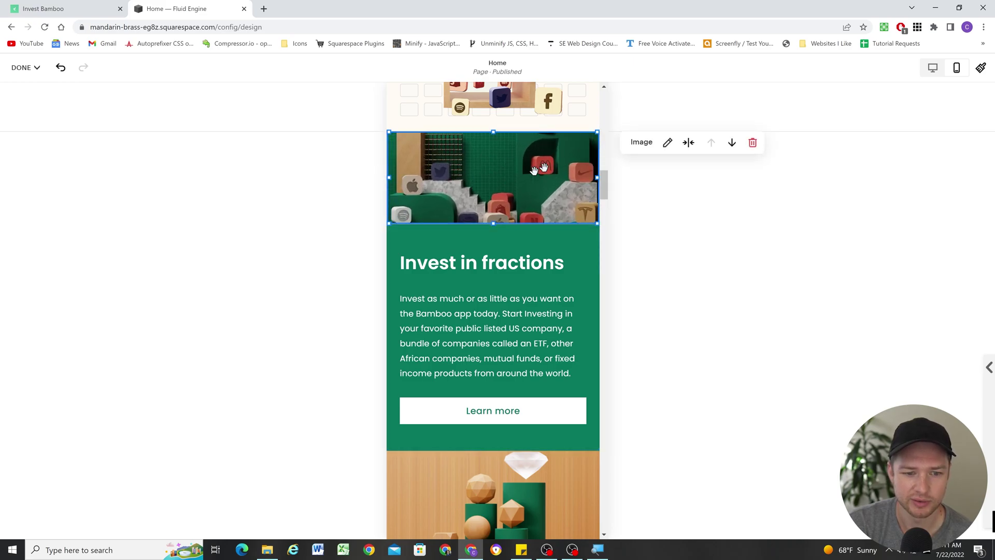
click(582, 237)
scroll(584, 240, down, 1)
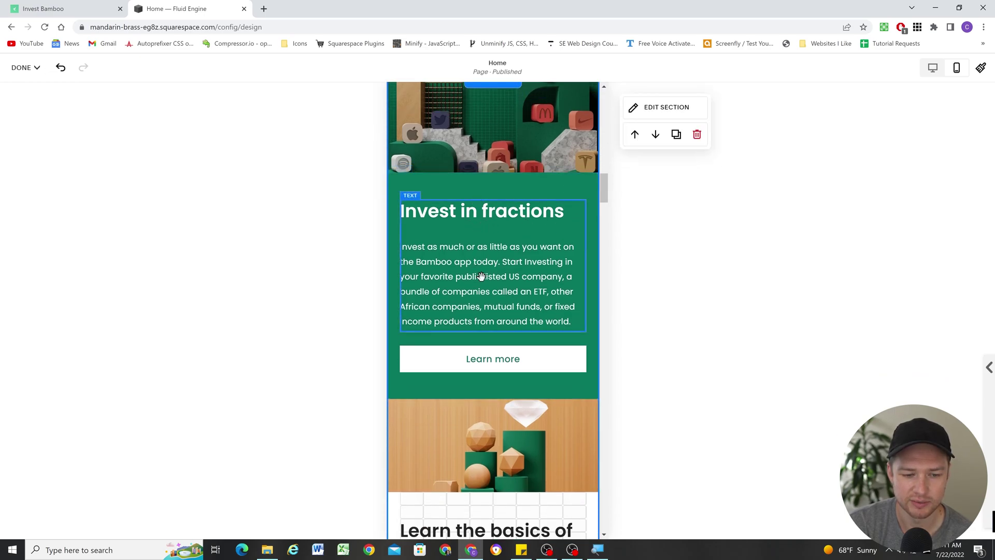
scroll(481, 276, down, 3)
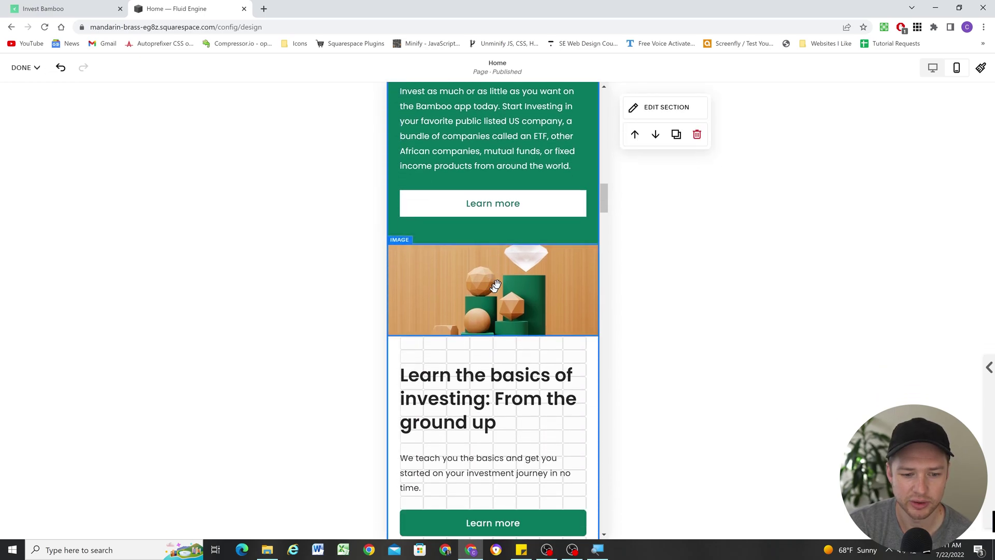
scroll(488, 249, down, 2)
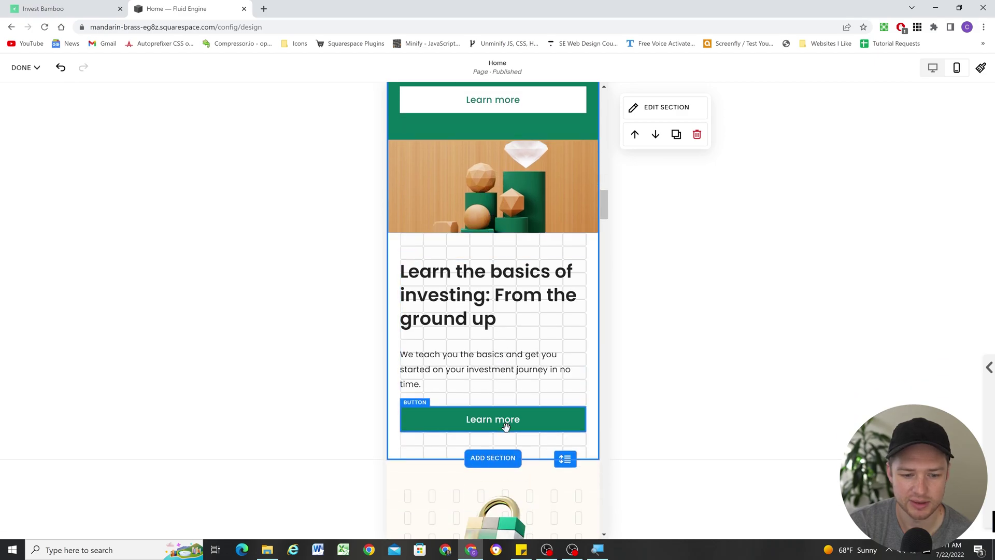
scroll(506, 426, down, 7)
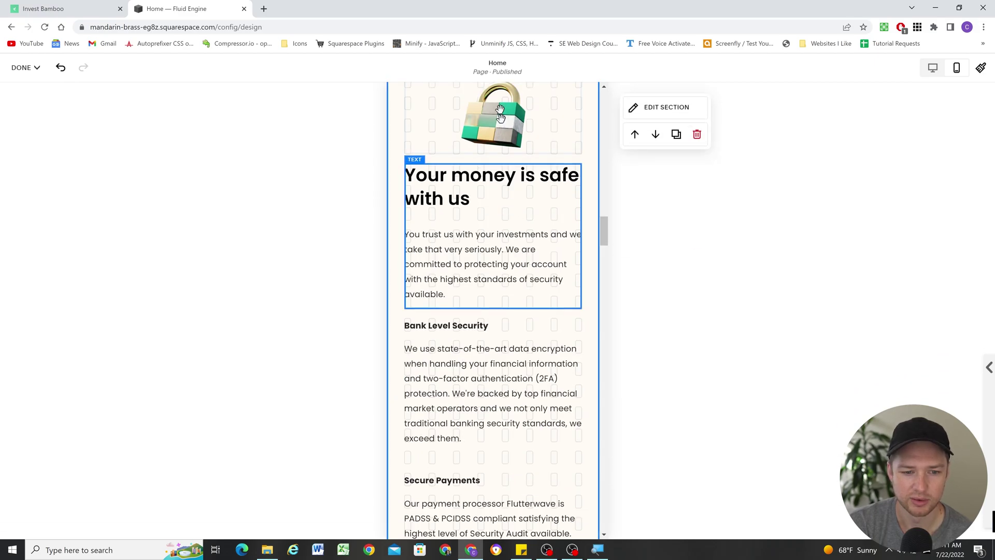
scroll(500, 119, up, 1)
scroll(500, 249, down, 3)
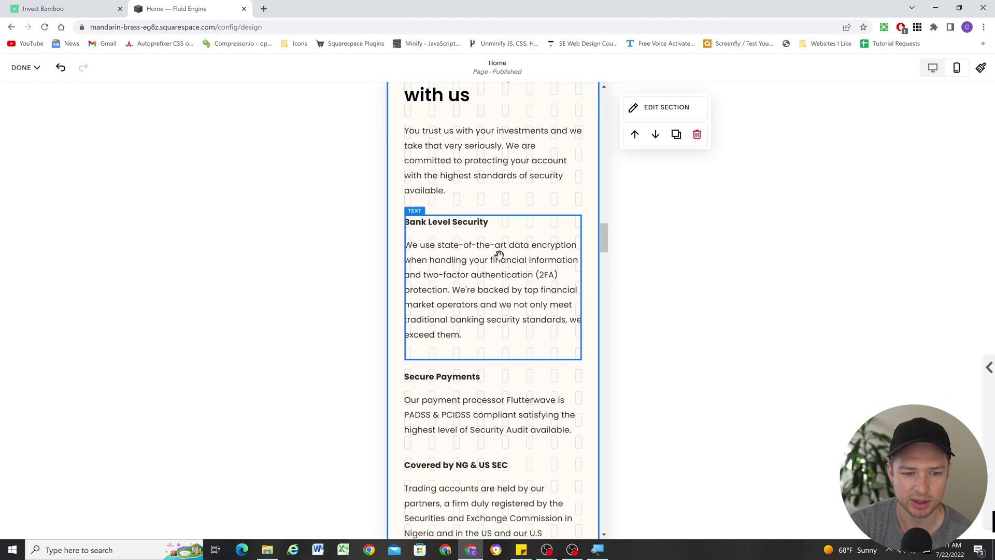
scroll(499, 259, down, 6)
scroll(509, 356, down, 3)
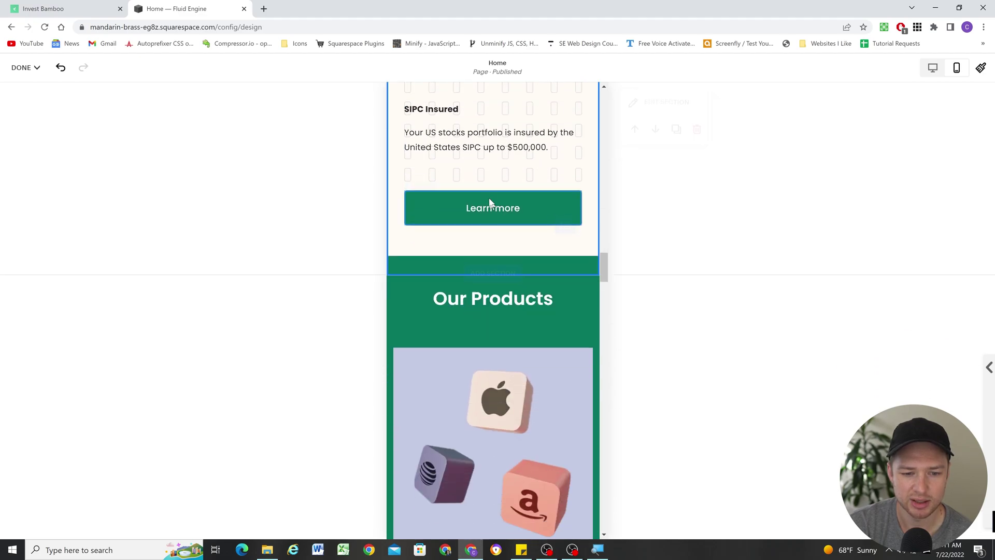
scroll(485, 208, down, 10)
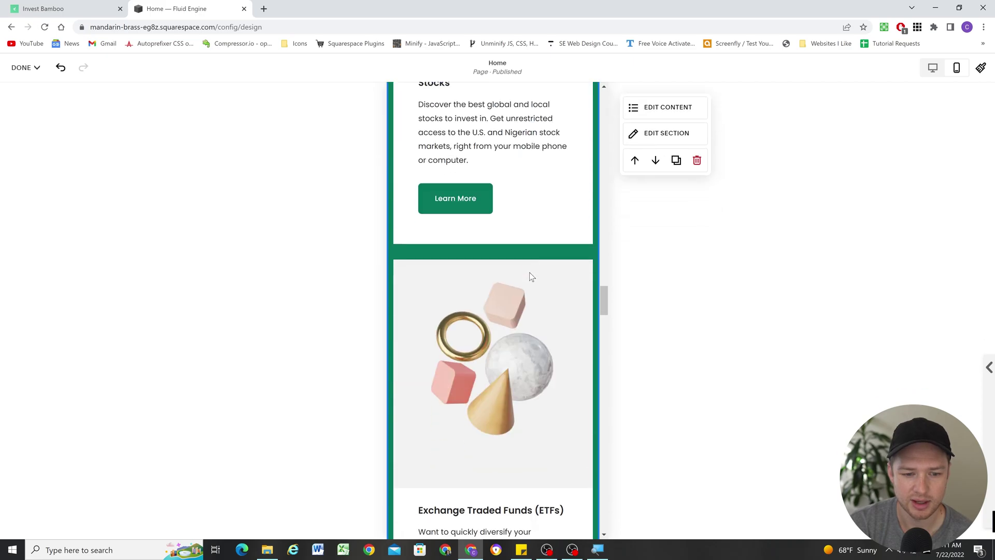
scroll(534, 301, down, 3)
scroll(534, 297, down, 15)
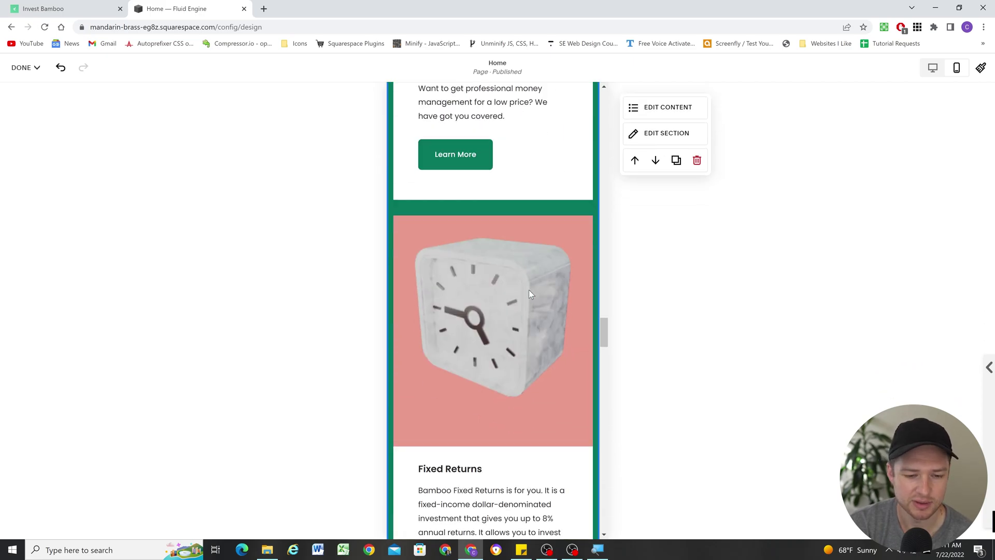
scroll(528, 298, down, 13)
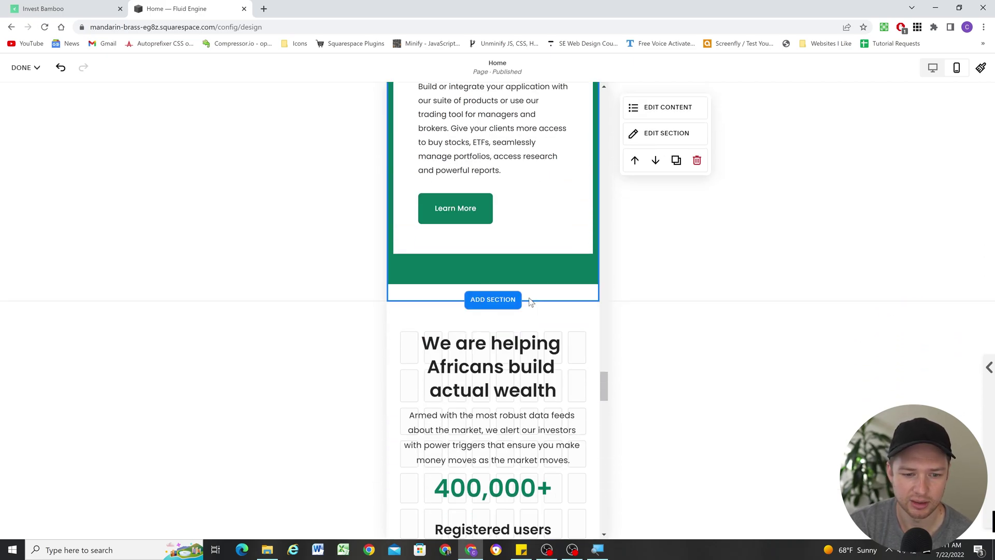
scroll(528, 273, up, 2)
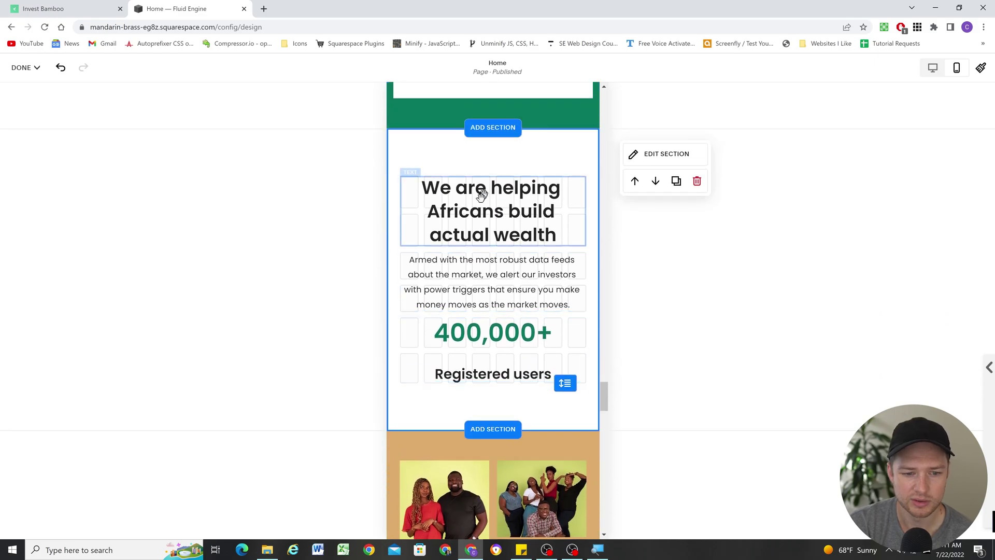
scroll(503, 329, down, 4)
scroll(508, 314, down, 3)
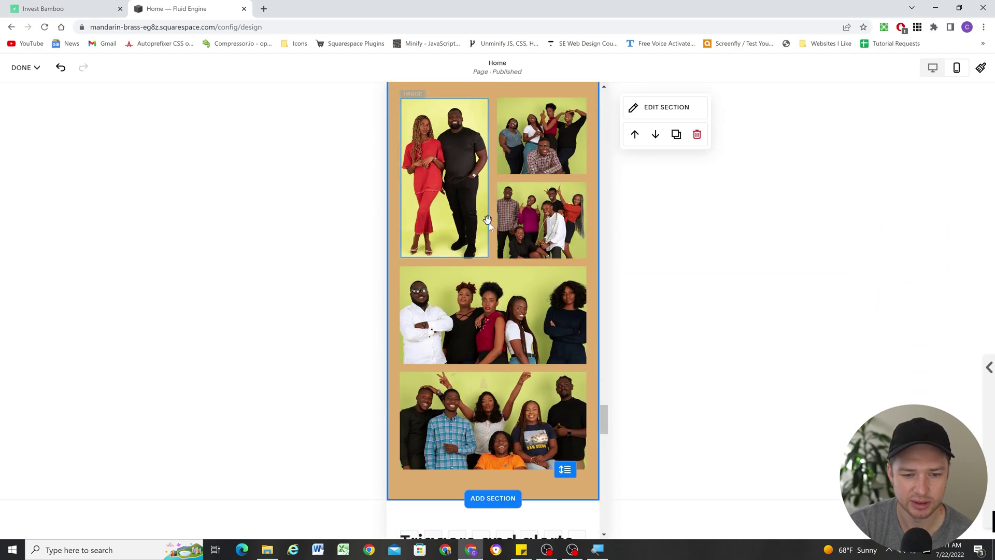
scroll(466, 249, up, 1)
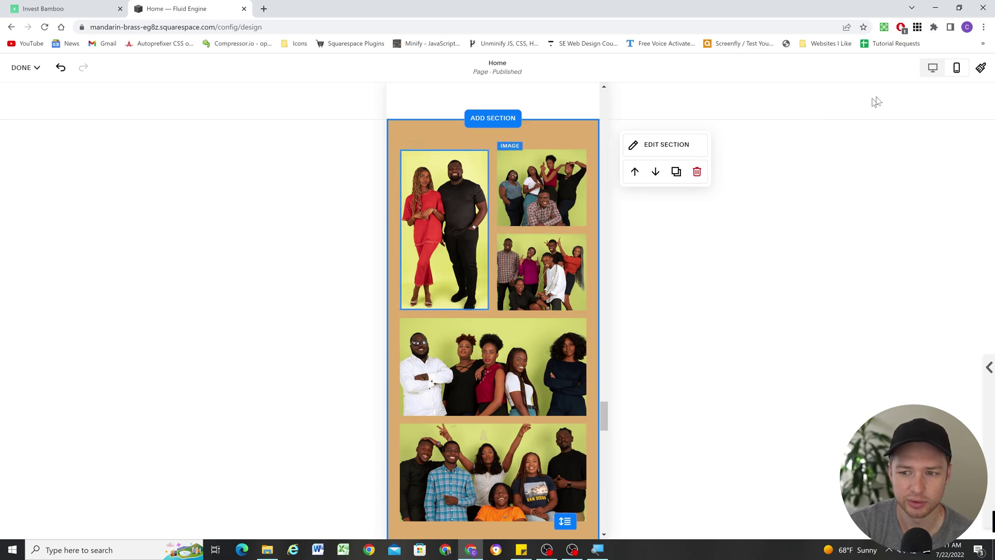
click(933, 68)
click(957, 68)
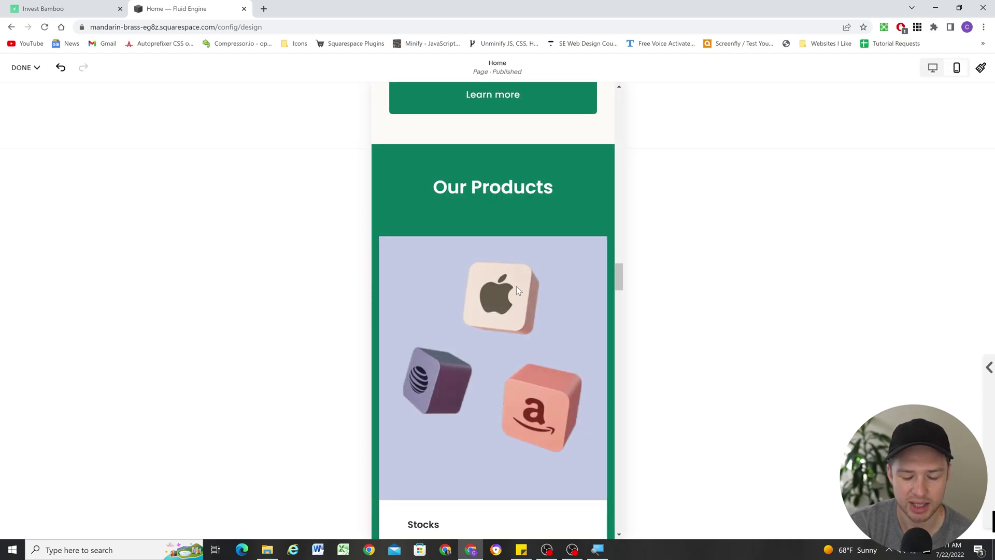
scroll(527, 296, down, 20)
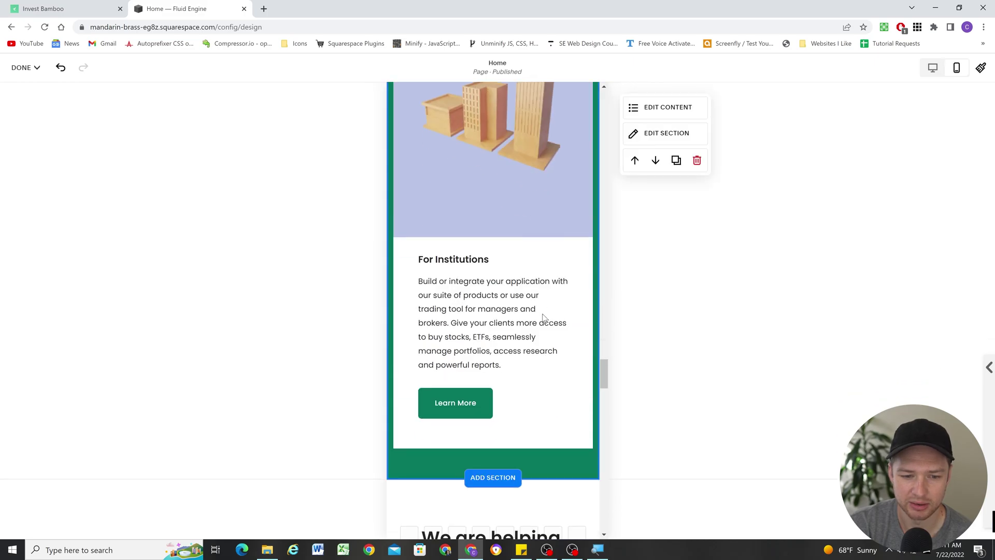
scroll(541, 309, down, 5)
scroll(470, 263, up, 1)
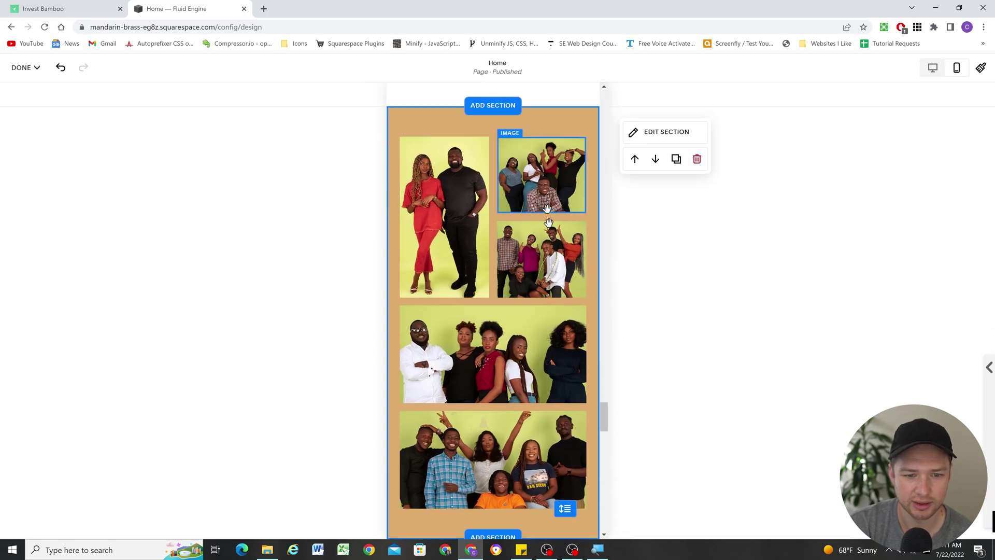
click(81, 8)
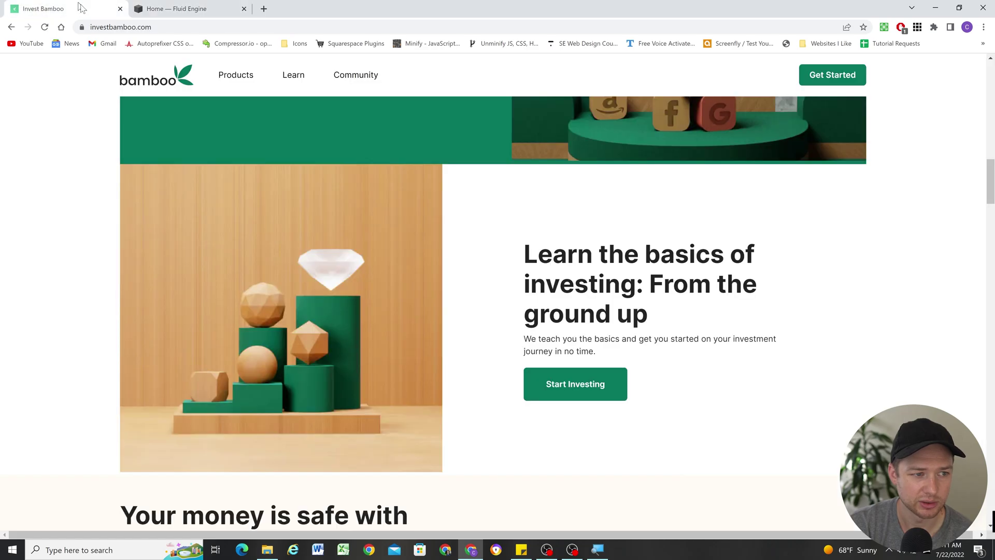
scroll(460, 240, up, 2)
scroll(473, 235, down, 15)
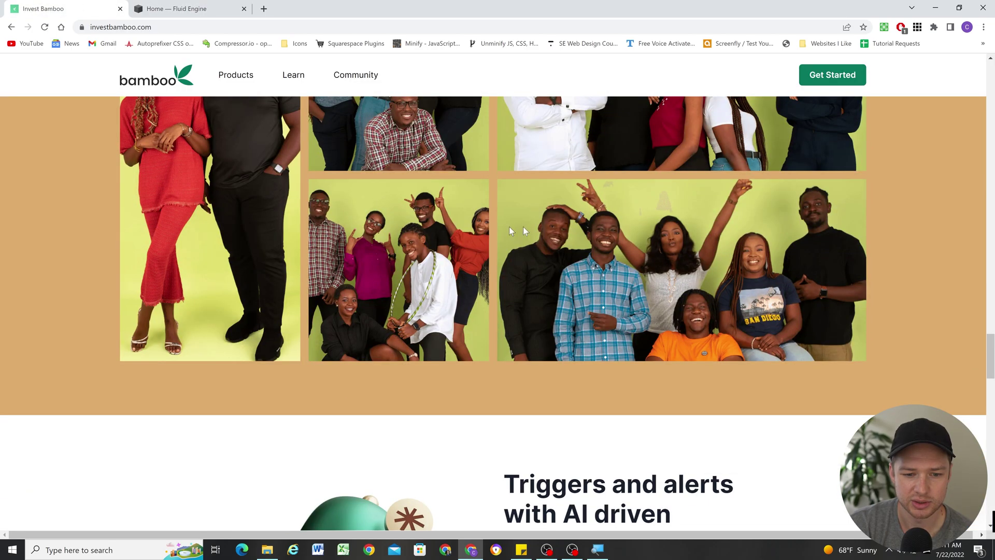
scroll(560, 231, up, 3)
click(960, 8)
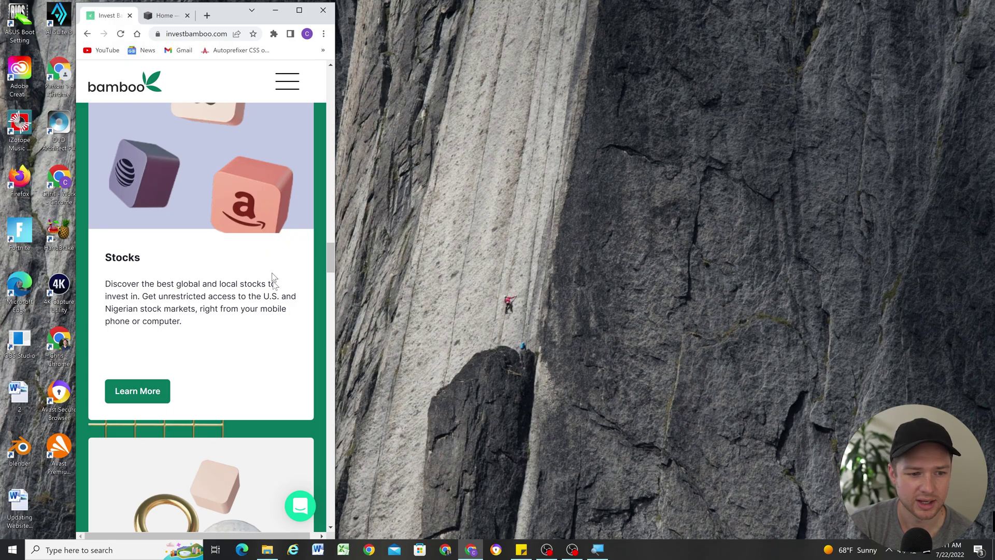
scroll(275, 280, down, 20)
scroll(288, 279, up, 2)
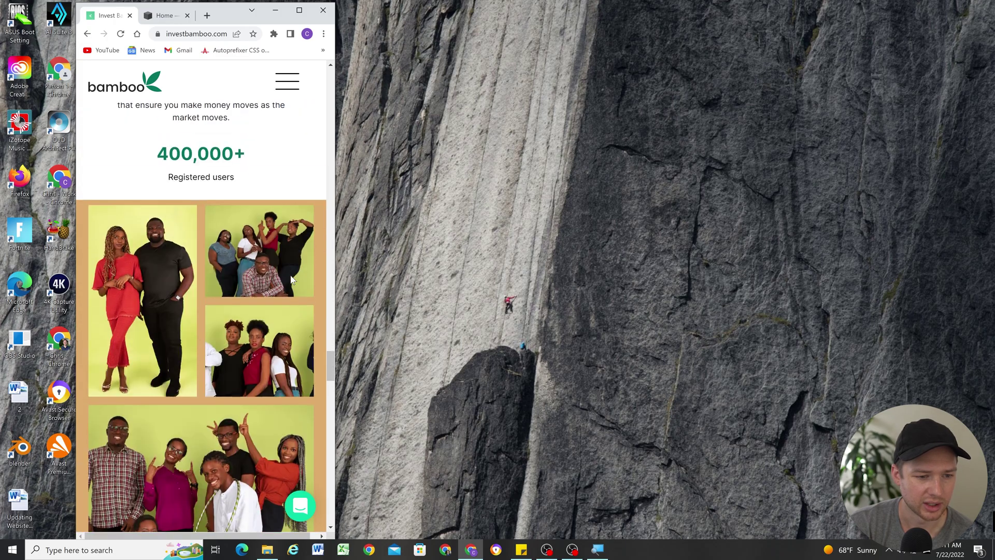
scroll(292, 275, down, 2)
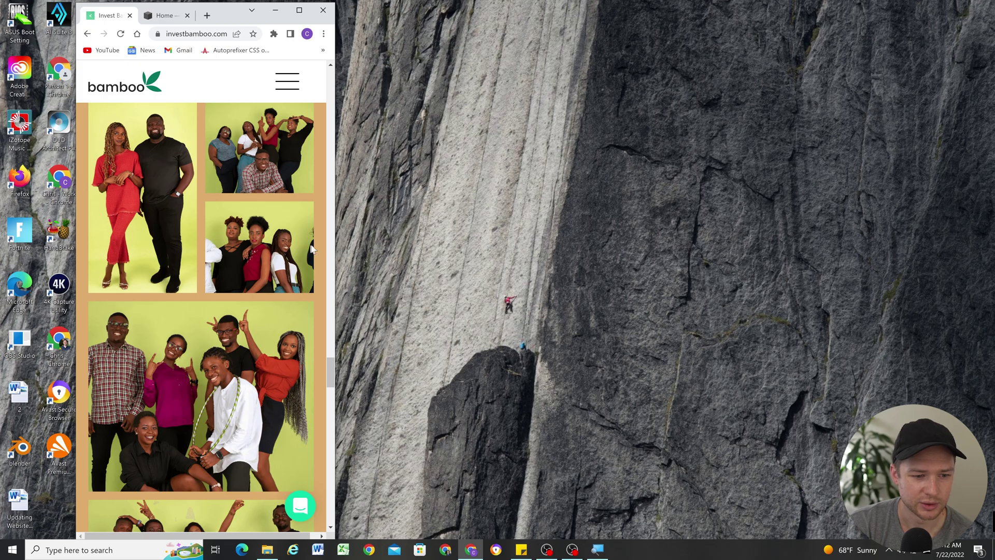
scroll(261, 172, down, 2)
scroll(261, 179, up, 1)
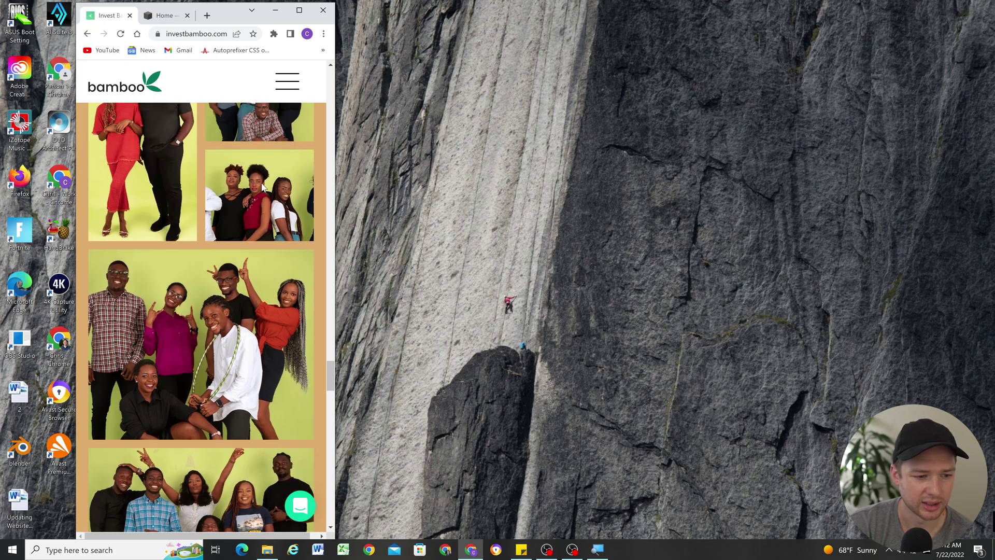
key(super+Up)
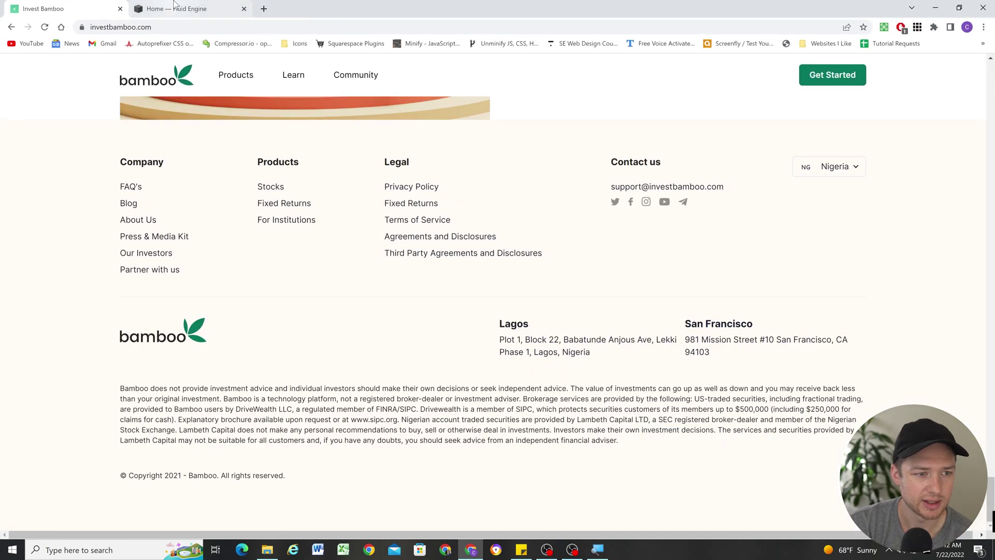
In the mobile editor, drag the wide group photo to sit below the tall photo
key(ctrl+Tab)
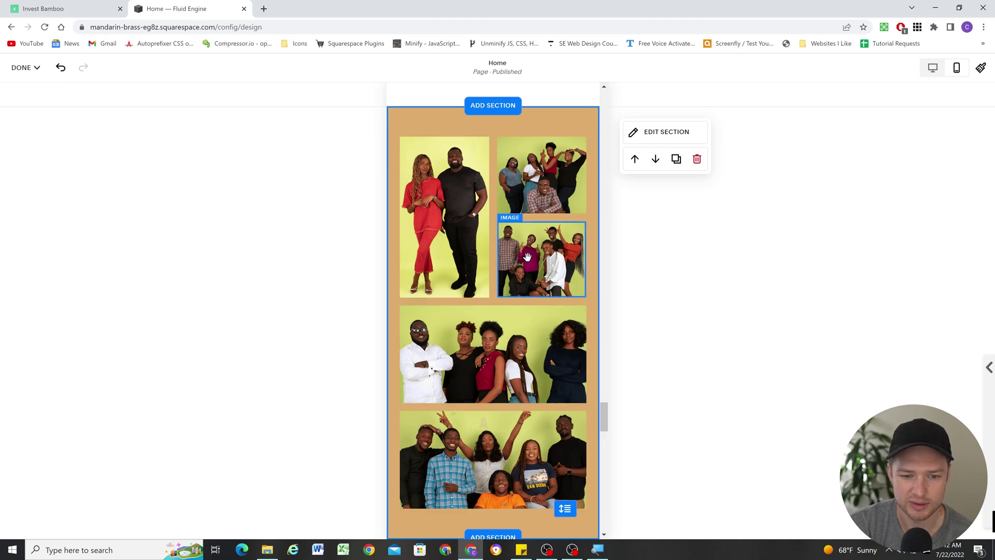
scroll(498, 342, up, 1)
scroll(499, 342, down, 1)
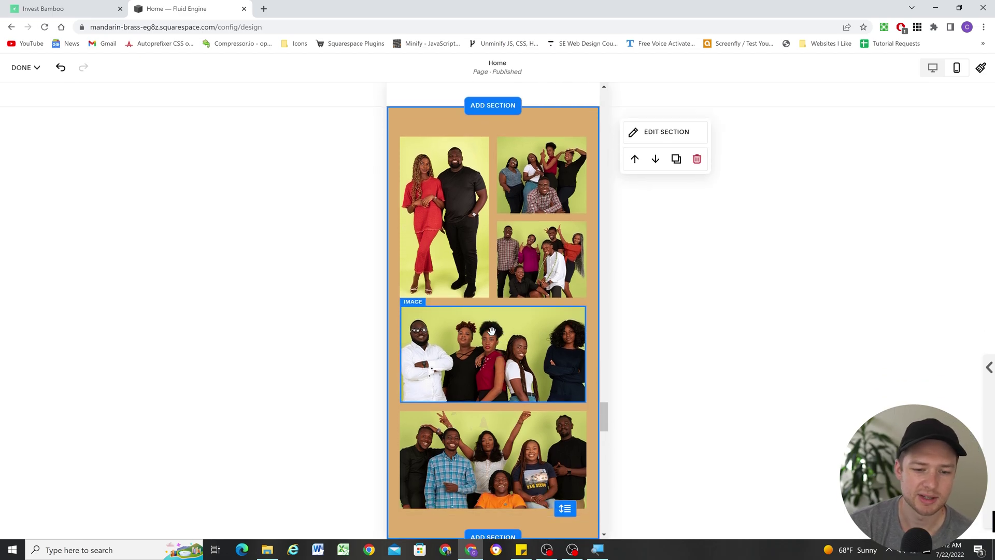
click(498, 343)
drag(484, 286, 415, 267)
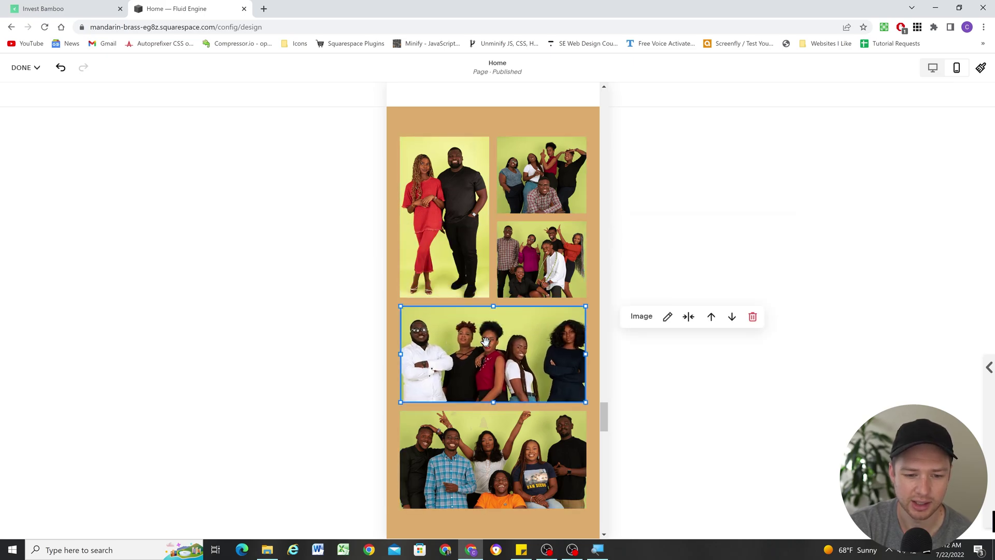
scroll(490, 353, up, 1)
scroll(520, 253, down, 3)
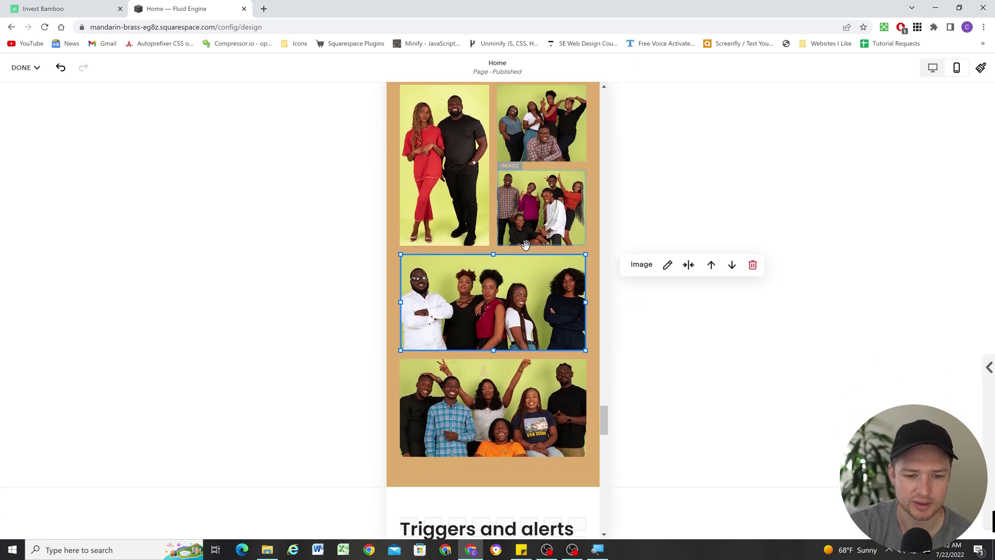
scroll(521, 253, down, 2)
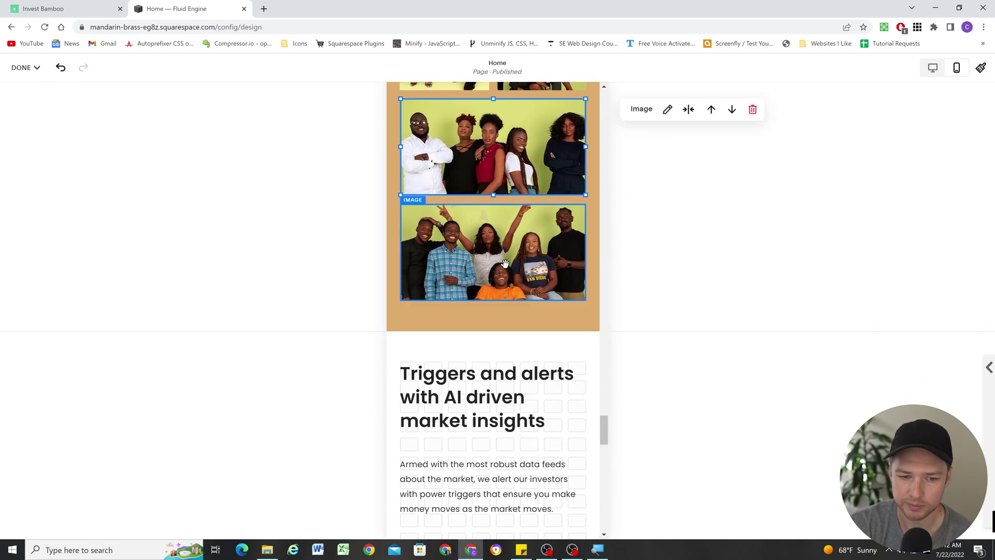
scroll(506, 263, down, 4)
scroll(502, 343, down, 4)
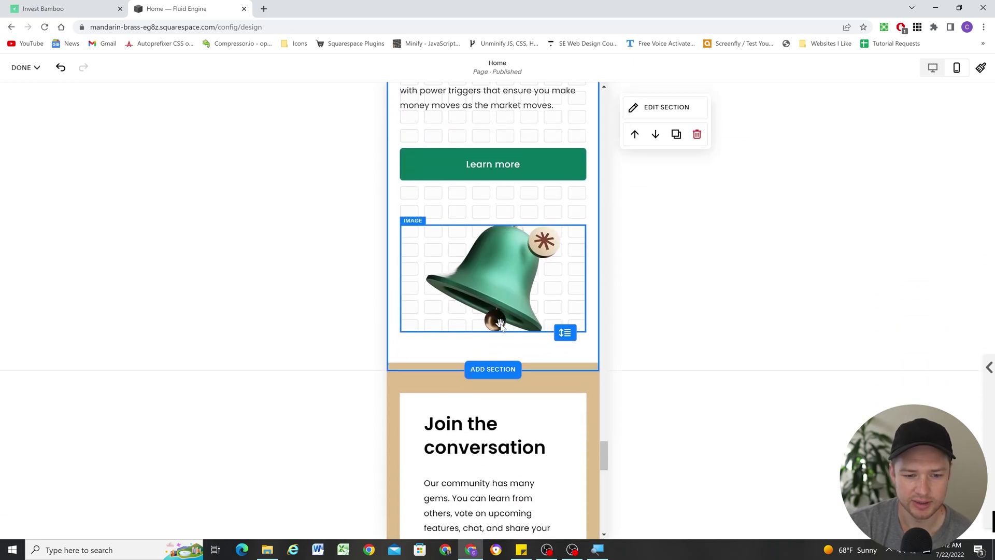
scroll(501, 324, down, 5)
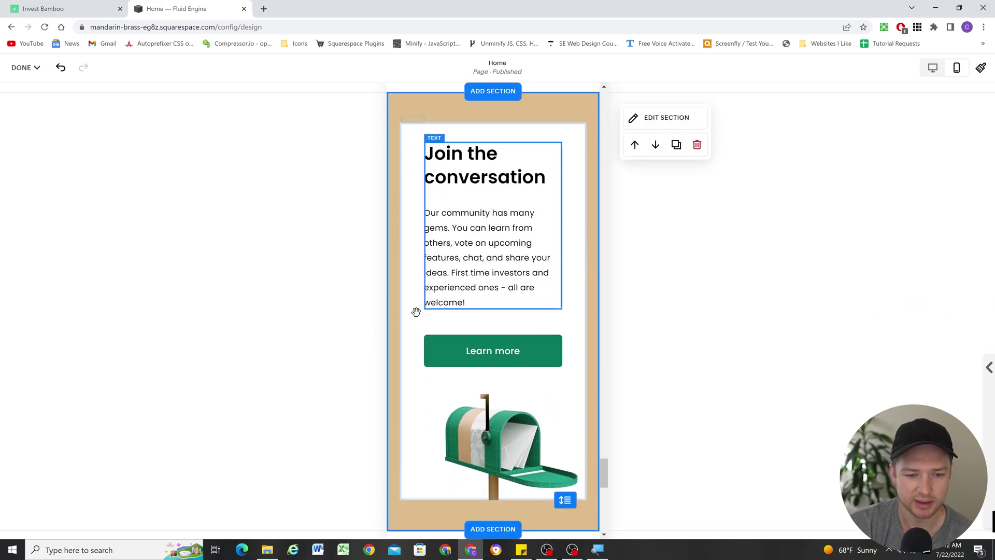
scroll(409, 247, up, 1)
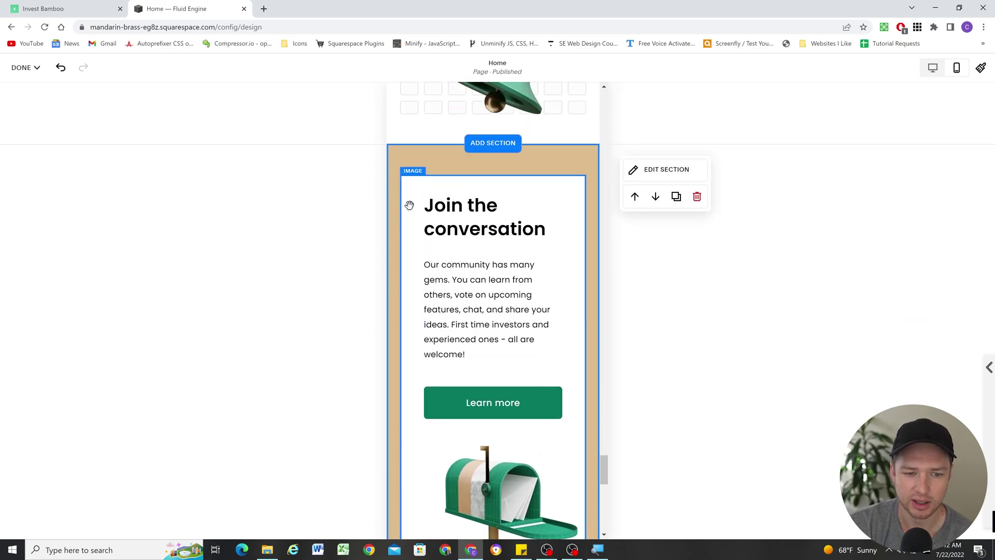
scroll(583, 311, down, 2)
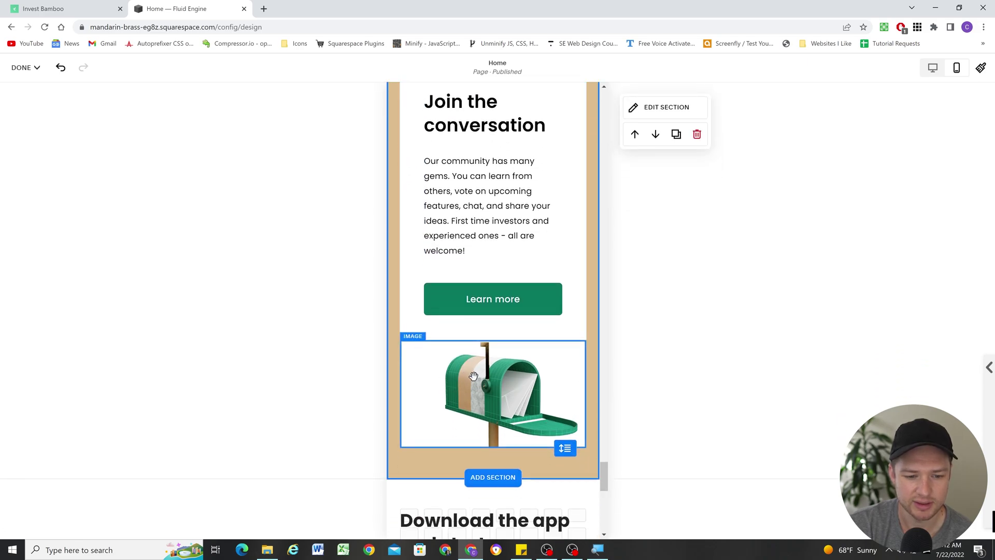
click(520, 361)
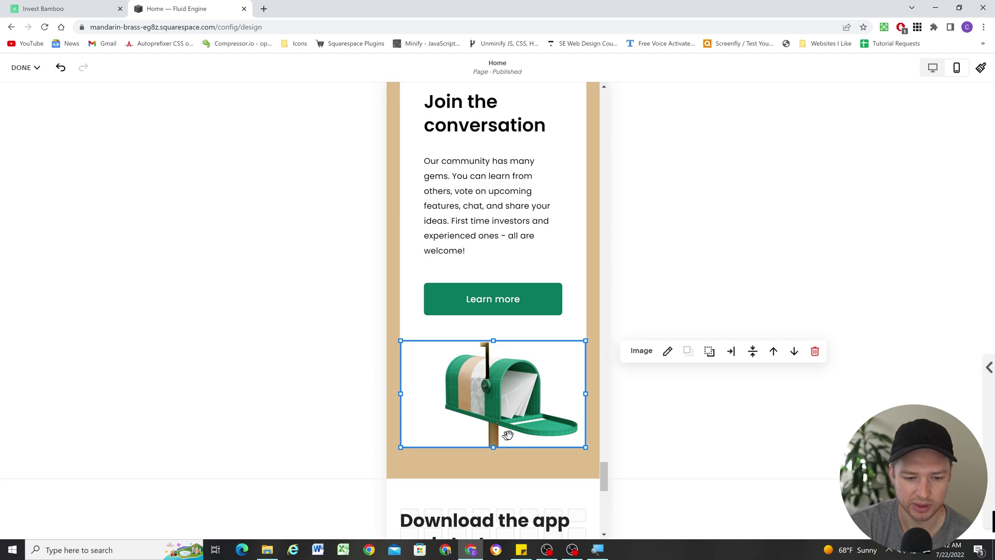
scroll(508, 435, up, 1)
click(589, 291)
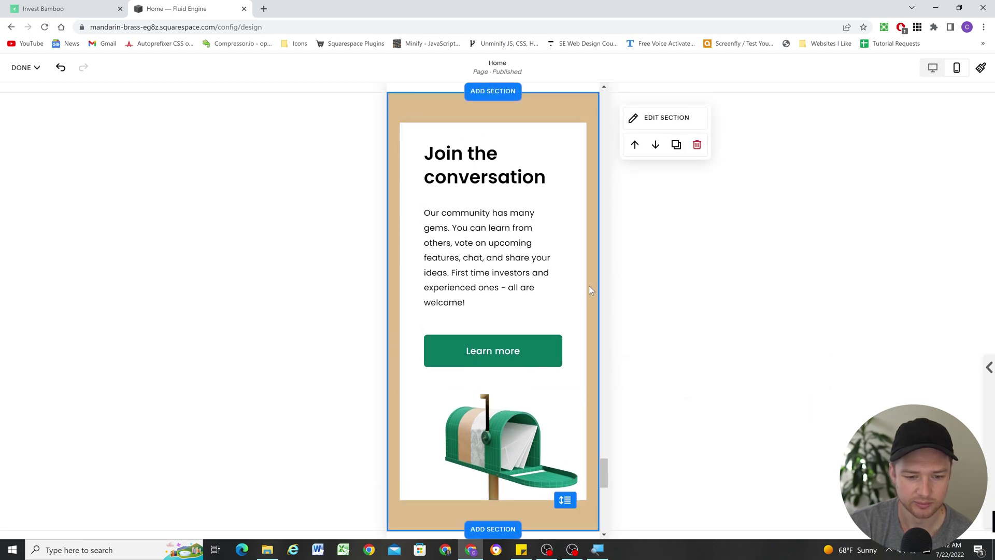
scroll(588, 291, up, 3)
scroll(589, 291, down, 2)
scroll(590, 289, down, 1)
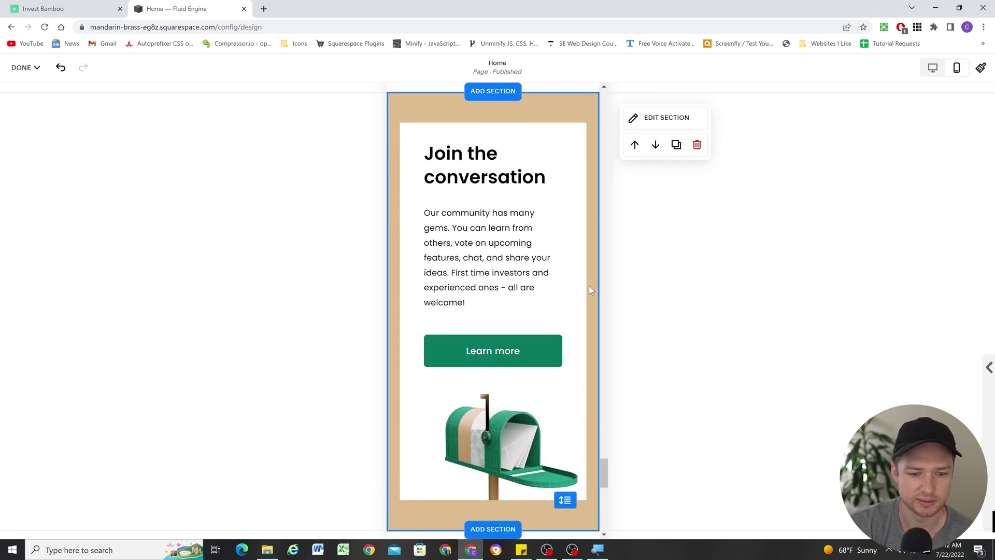
scroll(589, 289, down, 1)
scroll(590, 288, down, 1)
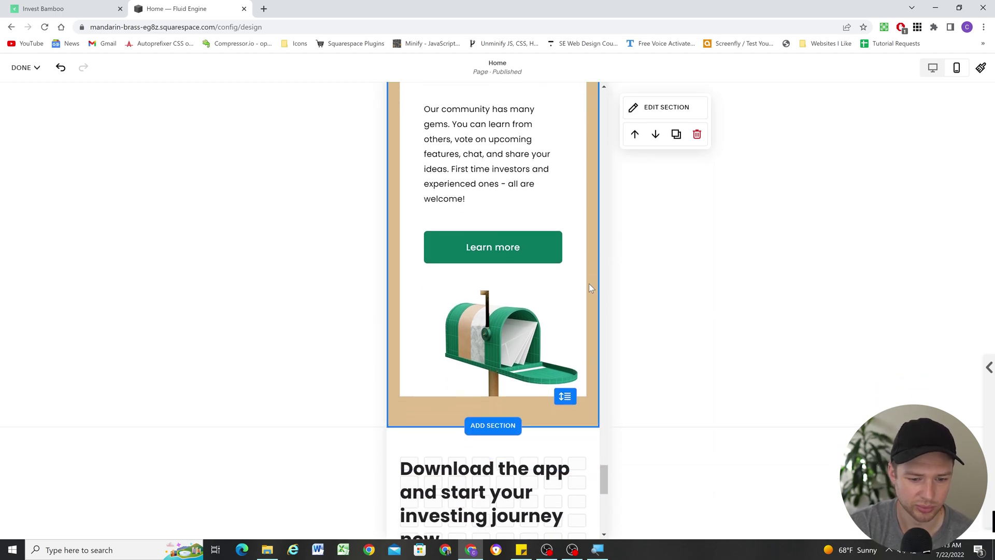
scroll(589, 288, down, 7)
Scroll the desktop preview beside the Design panel down to the No more restriction section
scroll(589, 288, up, 1)
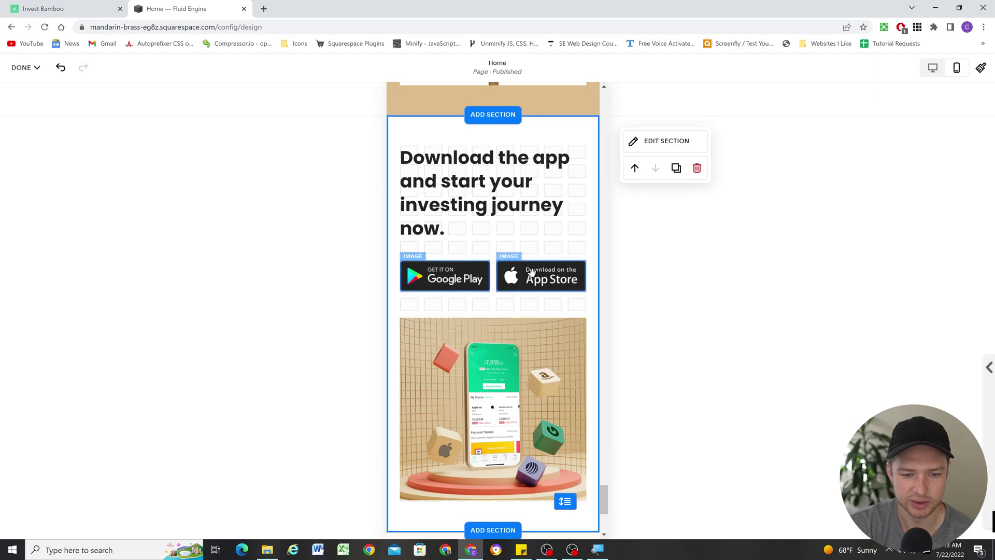
scroll(534, 342, down, 2)
scroll(532, 345, up, 3)
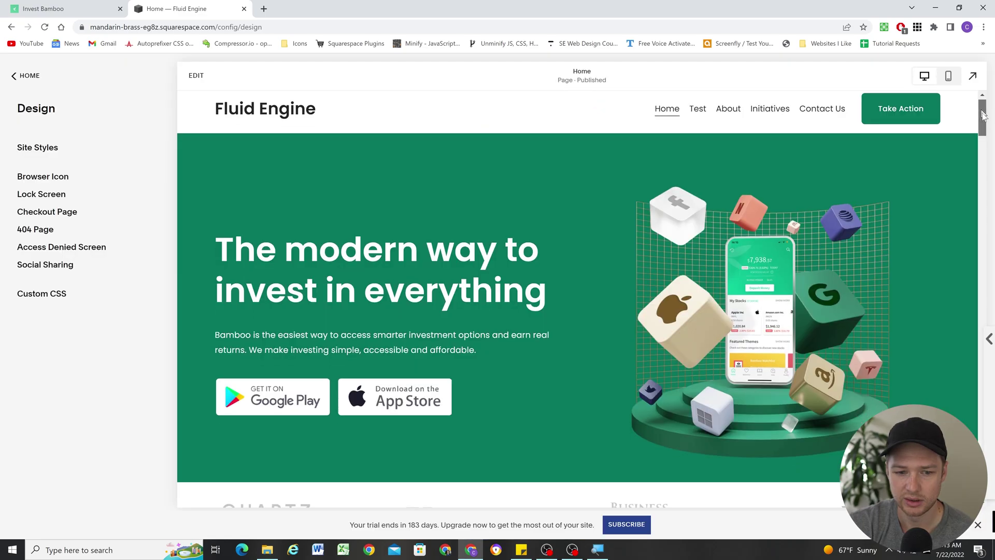
scroll(985, 125, down, 1)
drag(984, 124, 986, 136)
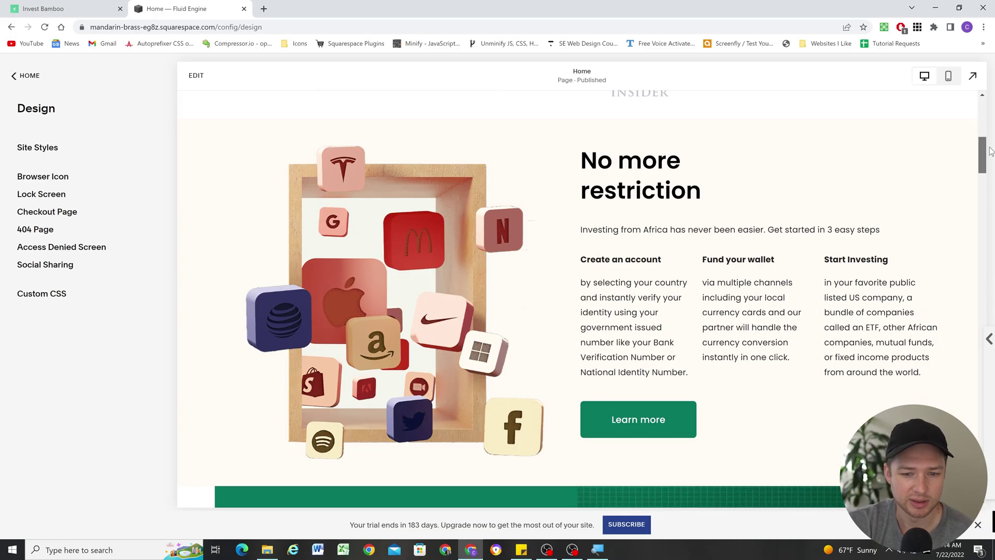
Preview the homepage at mobile width and scroll down to the footer link columns
drag(991, 151, 986, 463)
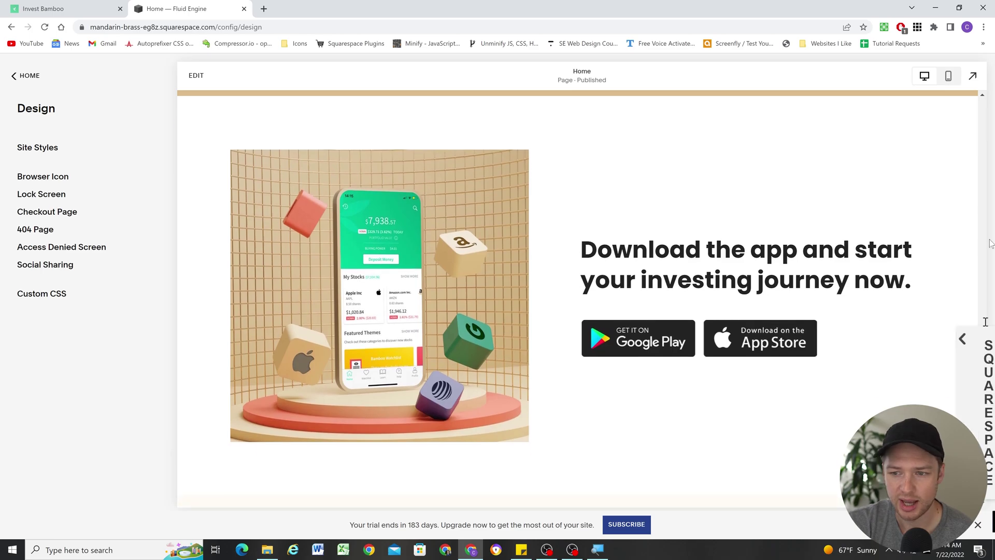
click(949, 78)
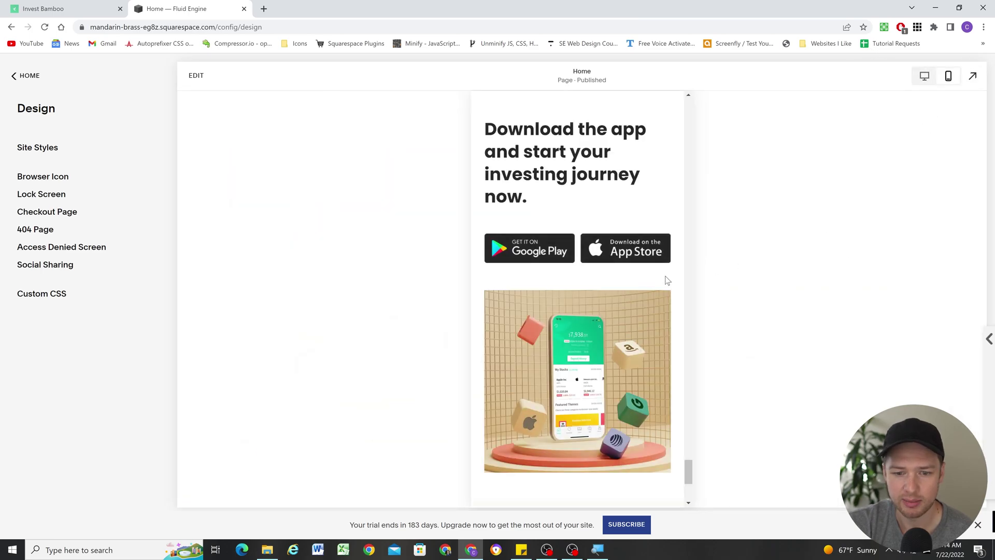
scroll(700, 452, up, 5)
mouse_move(690, 463)
mouse_down()
mouse_move(683, 111)
mouse_move(700, 235)
mouse_move(682, 478)
mouse_up()
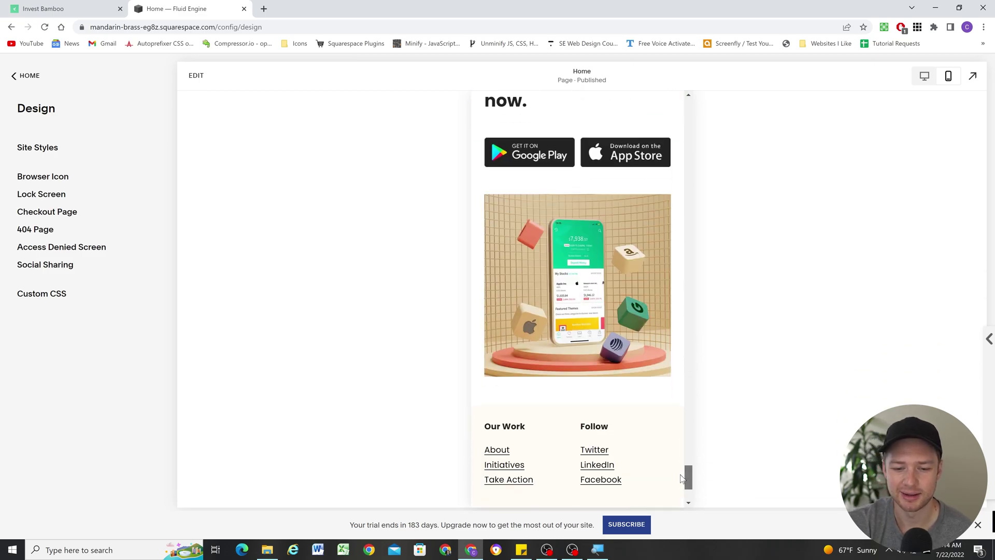